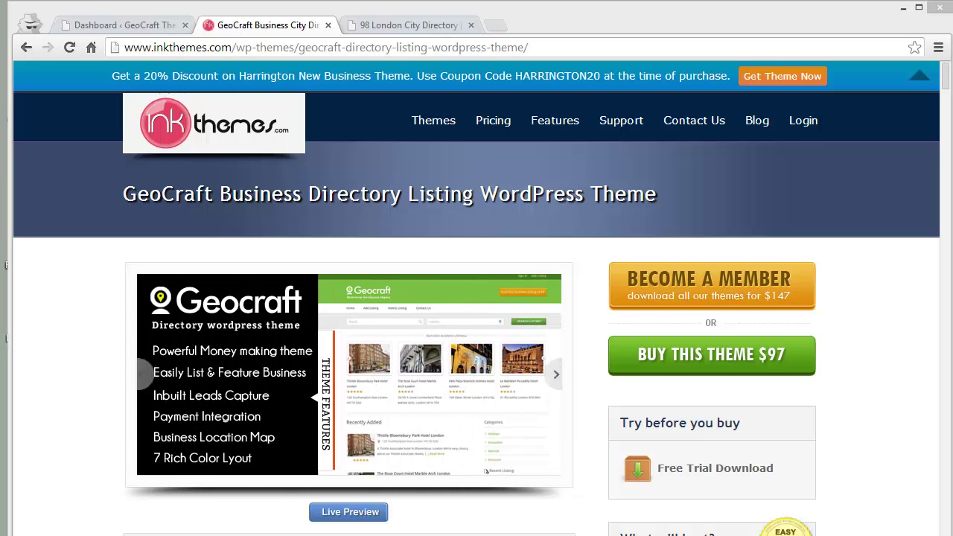
# Activate the Geocraft theme from Appearance > Themes in the dashboard
pyautogui.click(135, 29)
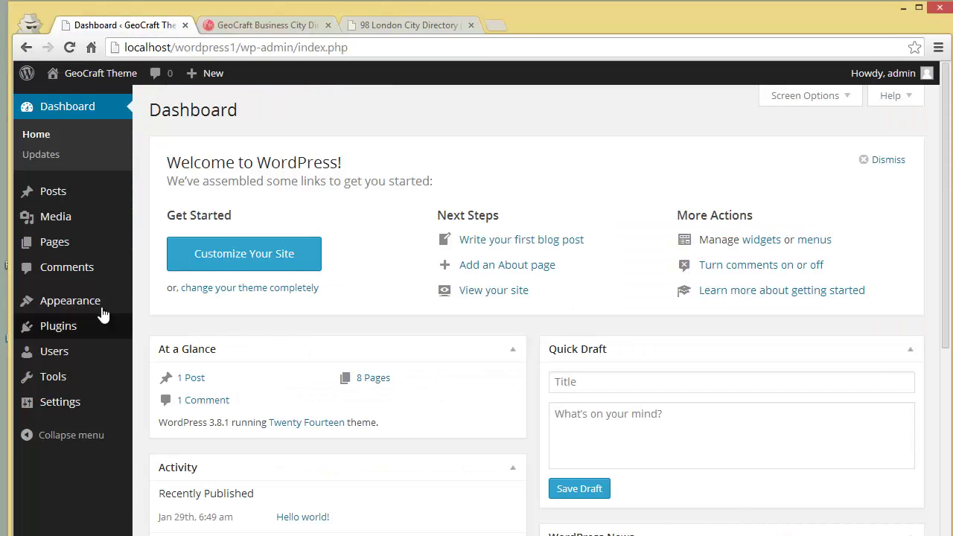
pyautogui.moveTo(30, 304)
pyautogui.click(166, 310)
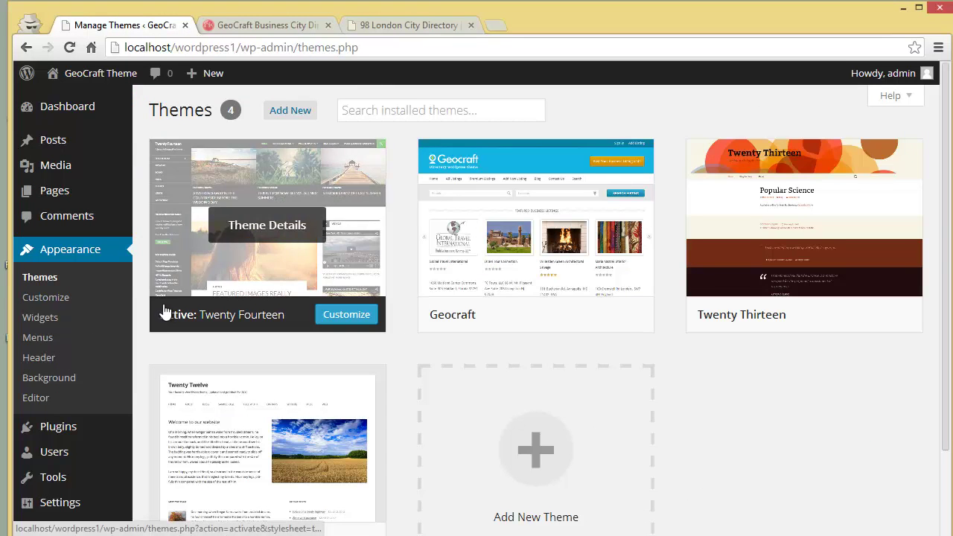
pyautogui.click(542, 316)
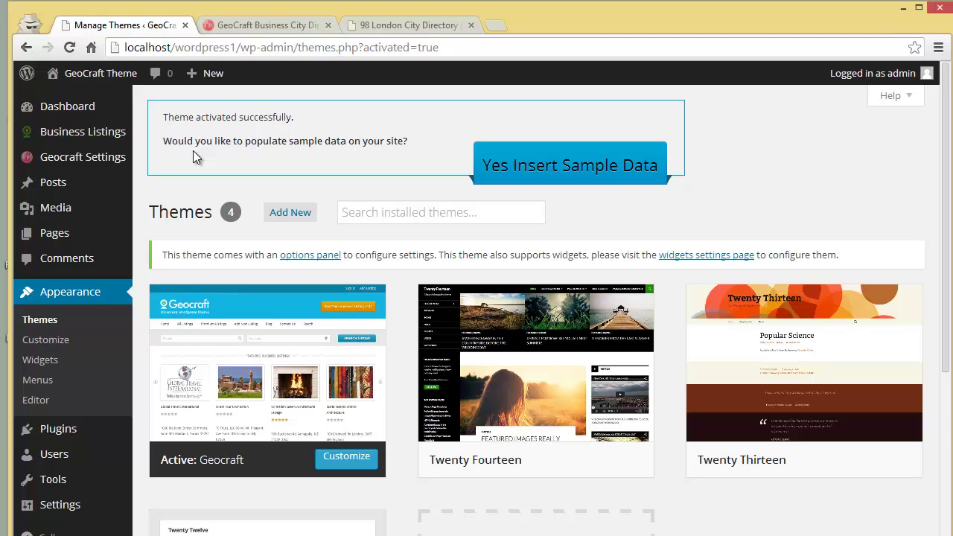
# Open the live site in a new tab and glance over the homepage
pyautogui.moveTo(52, 80)
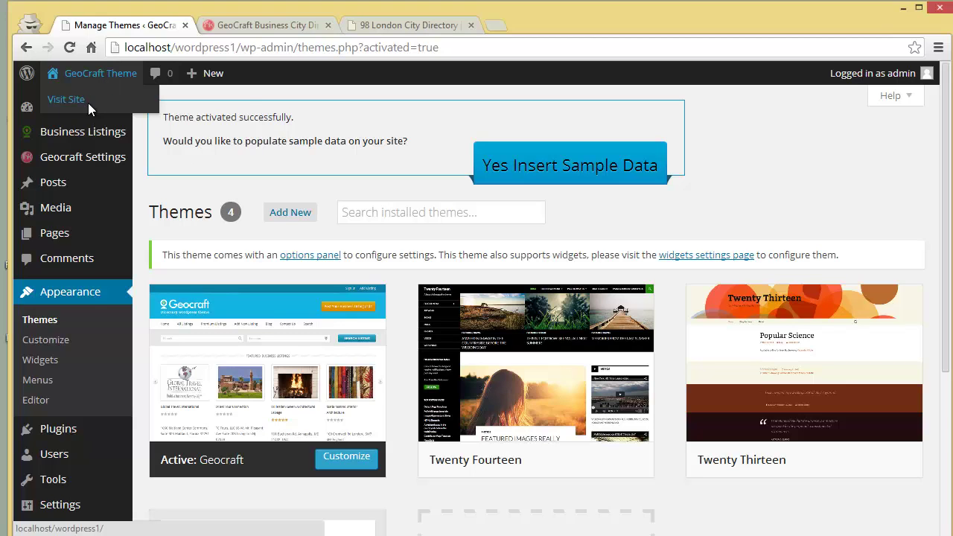
pyautogui.rightClick(88, 104)
pyautogui.click(134, 113)
pyautogui.click(249, 30)
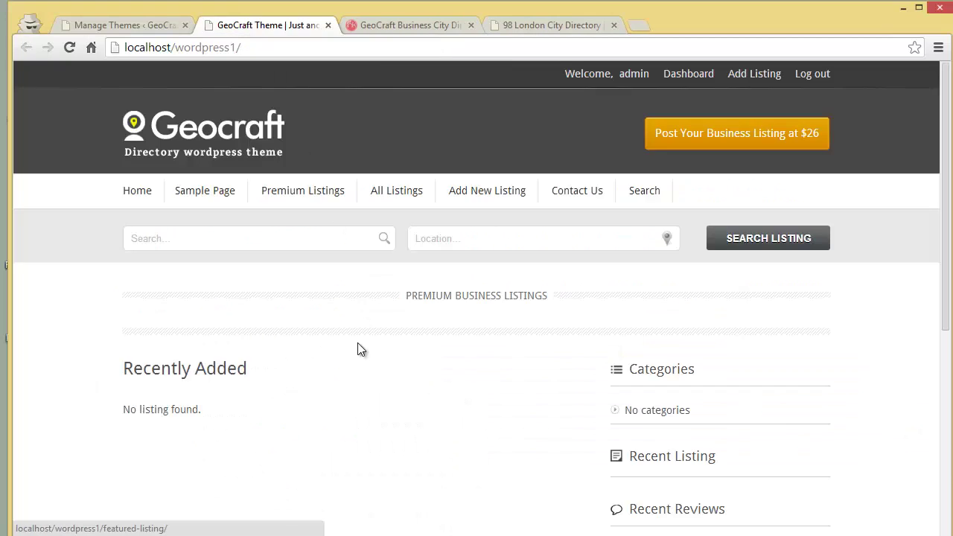
pyautogui.scroll(-4, 357, 353)
pyautogui.scroll(4, 357, 352)
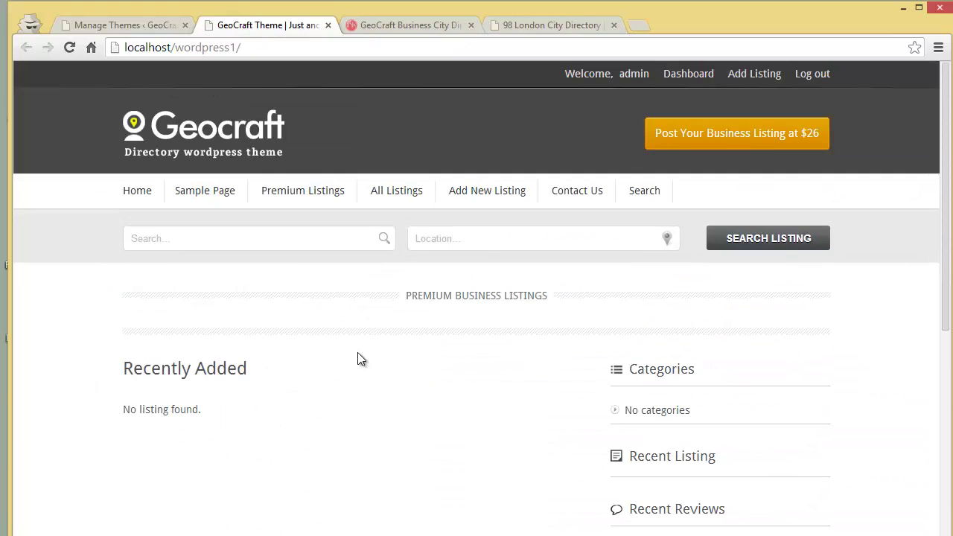
# Insert the Geocraft sample data and reload the site to show the hotel listings
pyautogui.click(149, 25)
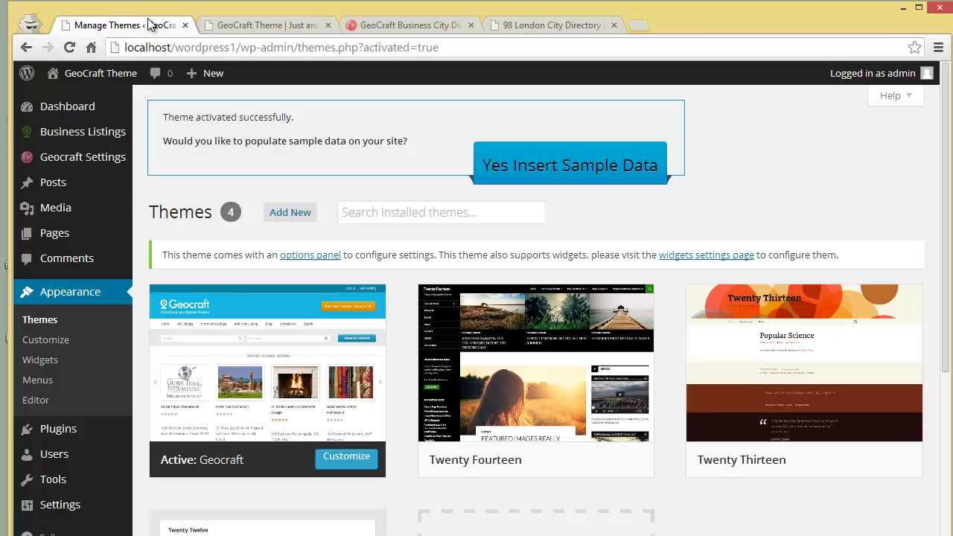
pyautogui.click(516, 165)
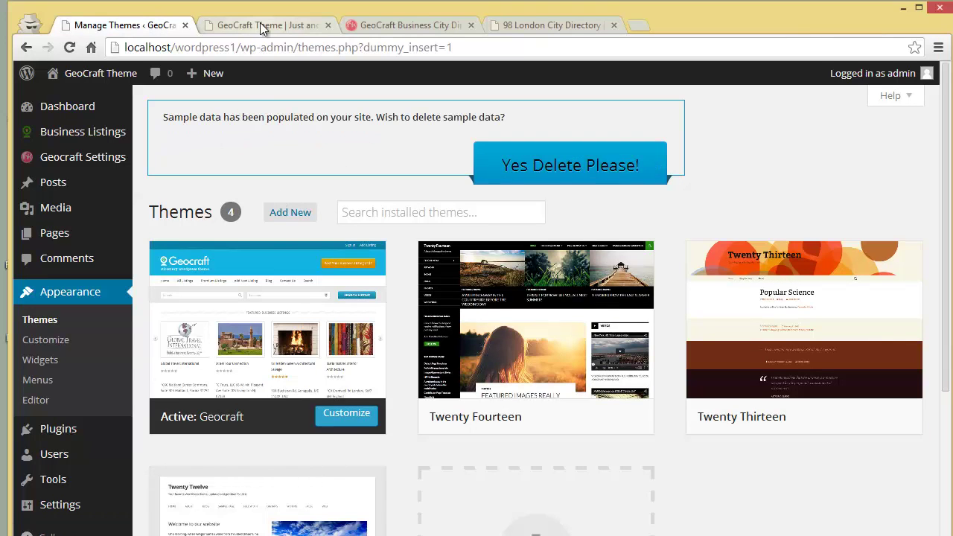
pyautogui.click(260, 25)
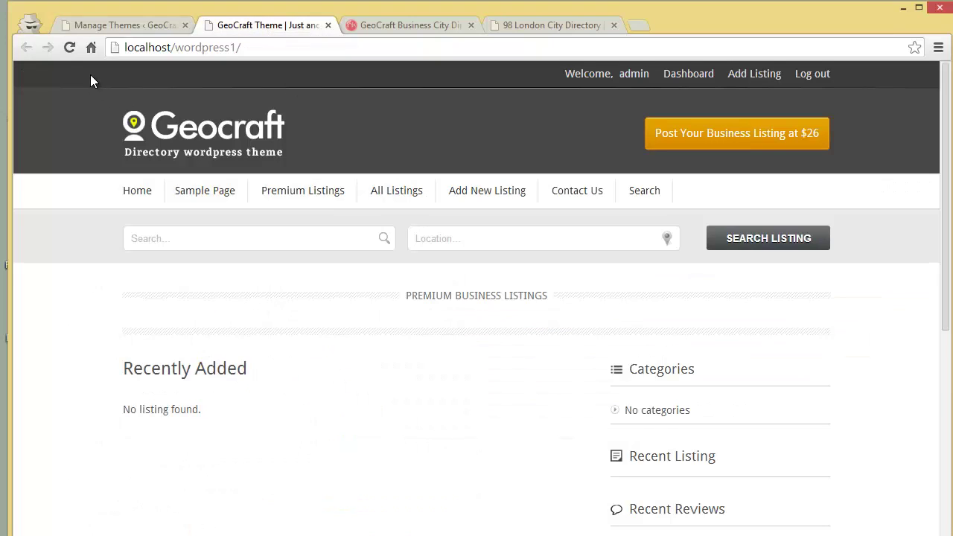
pyautogui.click(77, 50)
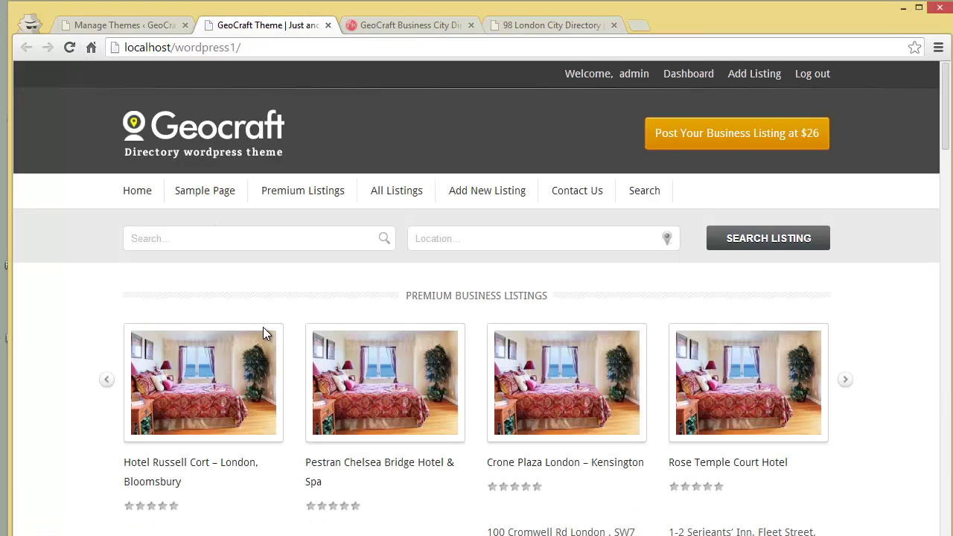
# Scroll through the premium and recently added London hotel listings, then back to the top
pyautogui.scroll(-2, 262, 328)
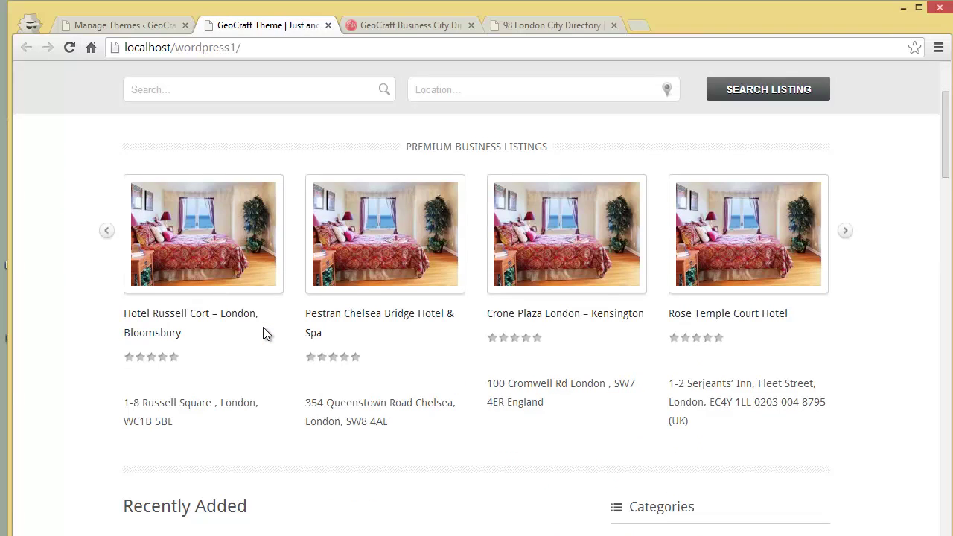
pyautogui.scroll(-3, 263, 328)
pyautogui.scroll(-5, 263, 328)
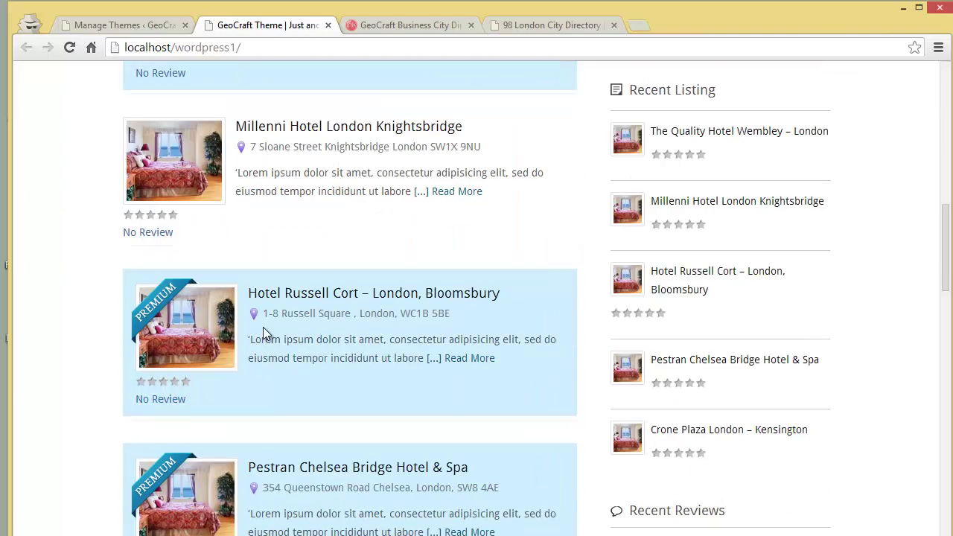
pyautogui.scroll(-8, 263, 329)
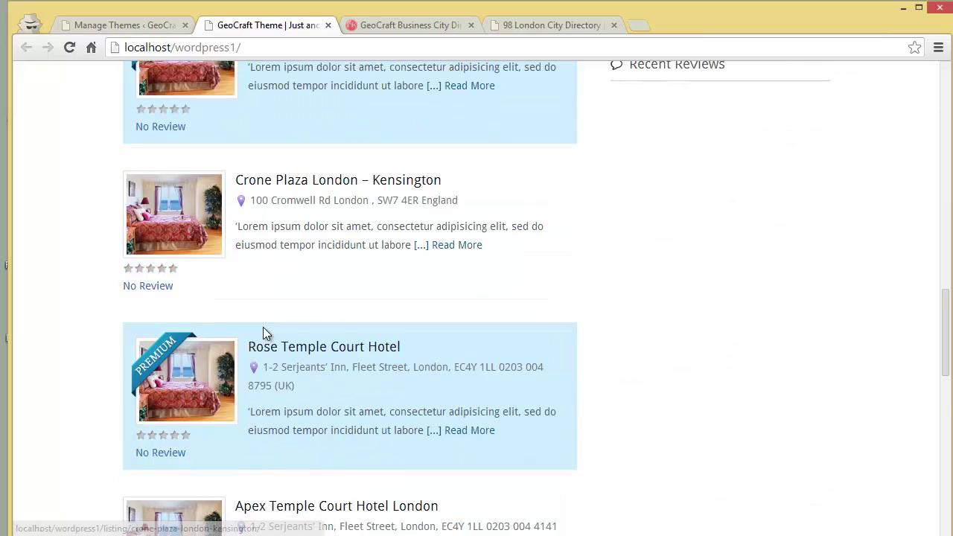
pyautogui.scroll(-2, 263, 332)
pyautogui.scroll(14, 263, 332)
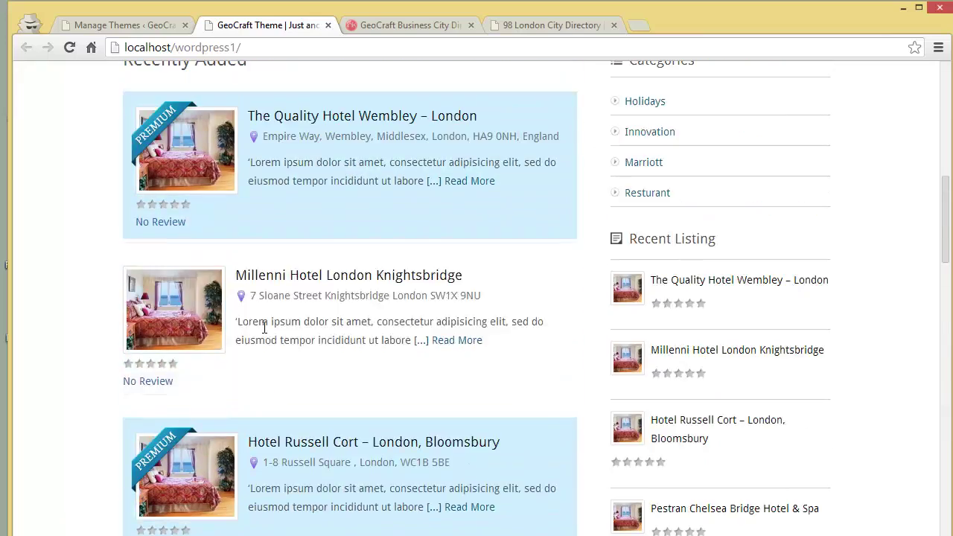
pyautogui.scroll(3, 262, 328)
pyautogui.scroll(2, 383, 411)
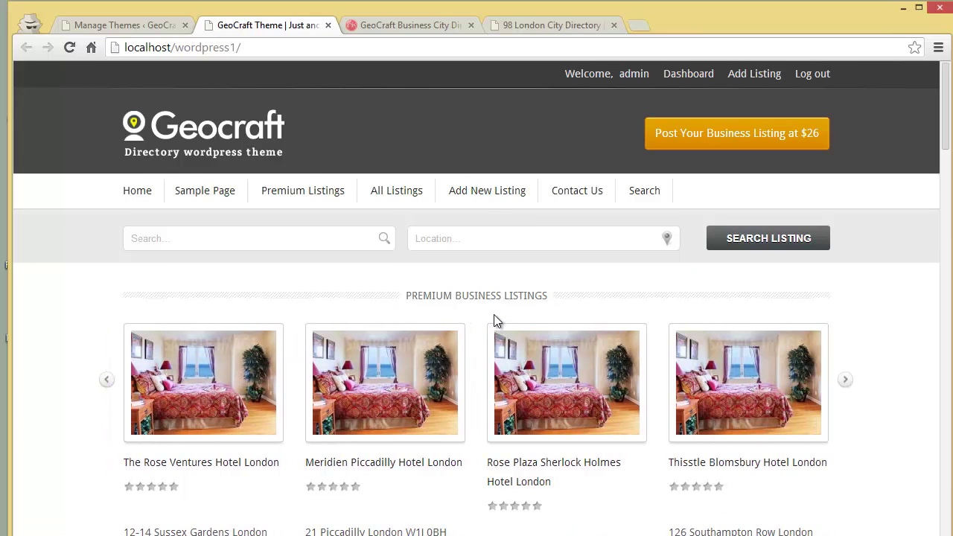
# Open Geocraft Settings > Theme Options from the admin sidebar
pyautogui.click(132, 26)
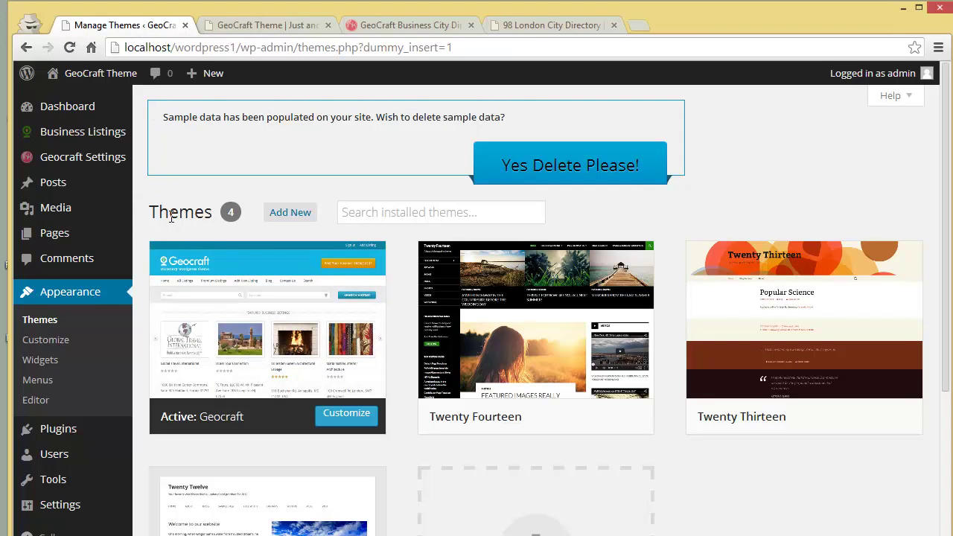
pyautogui.moveTo(58, 132)
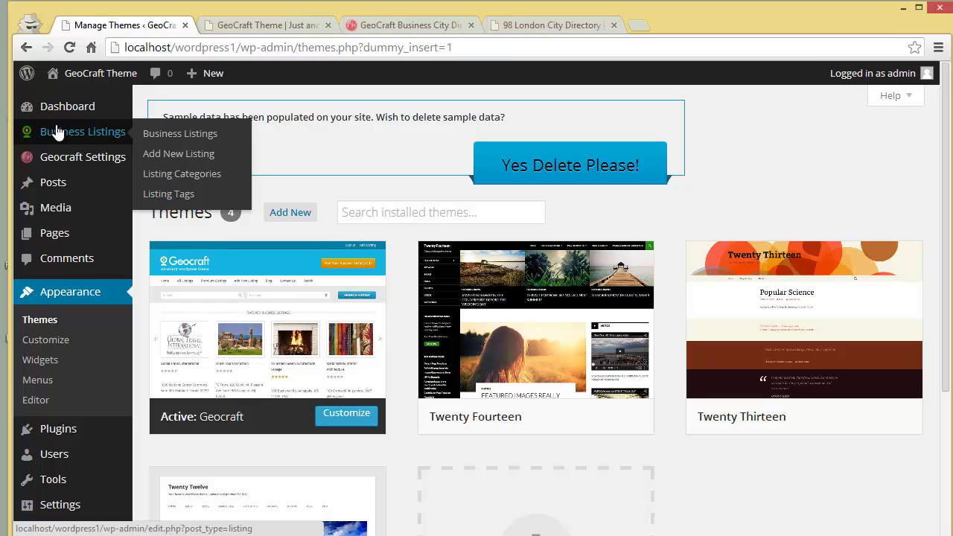
pyautogui.moveTo(58, 170)
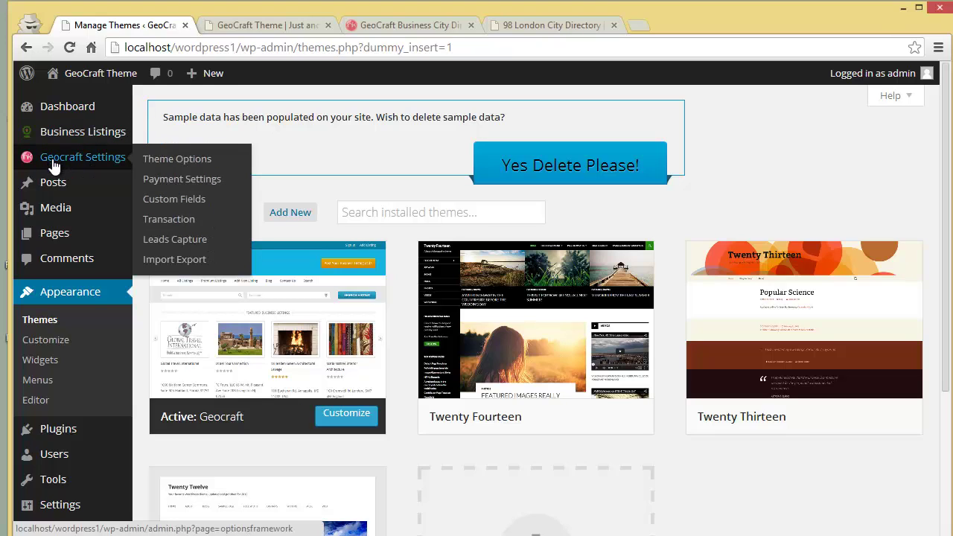
pyautogui.click(177, 161)
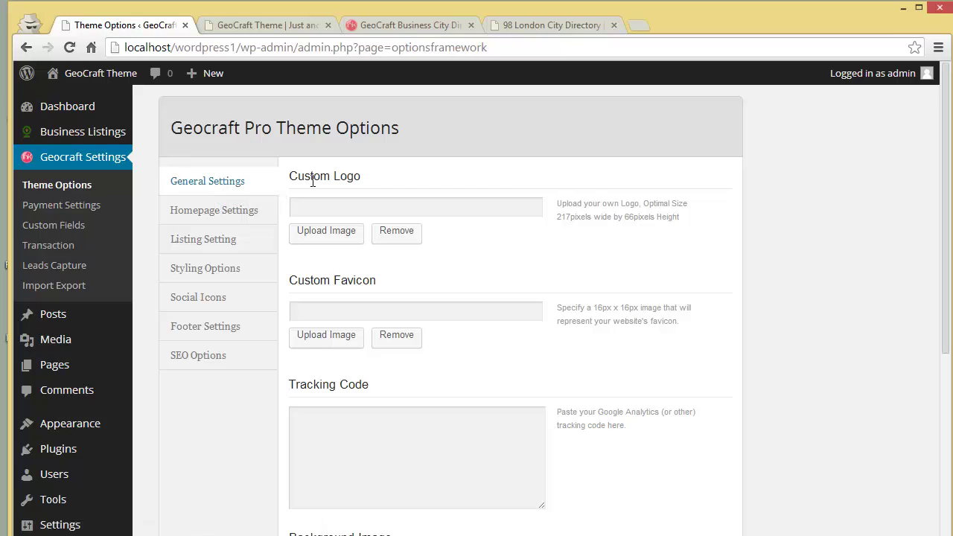
pyautogui.click(243, 27)
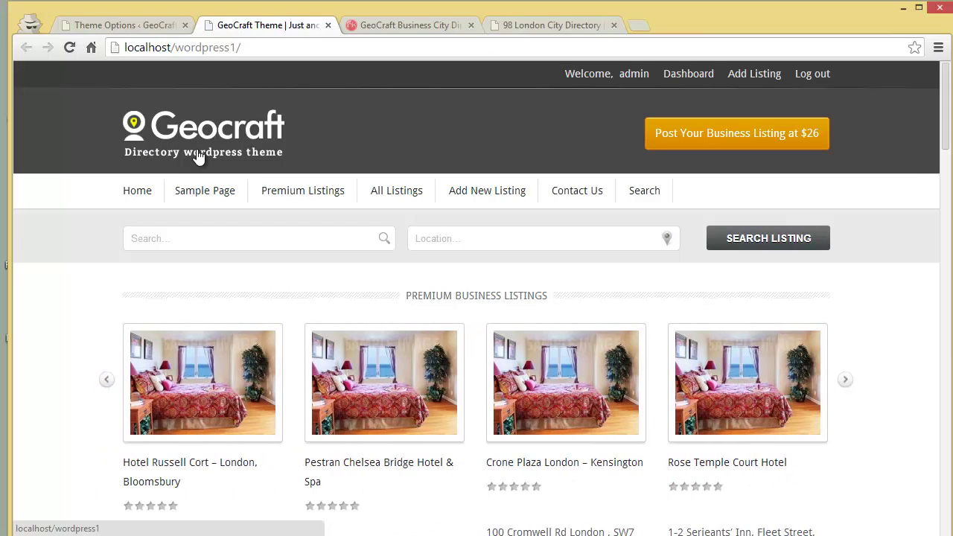
pyautogui.click(146, 32)
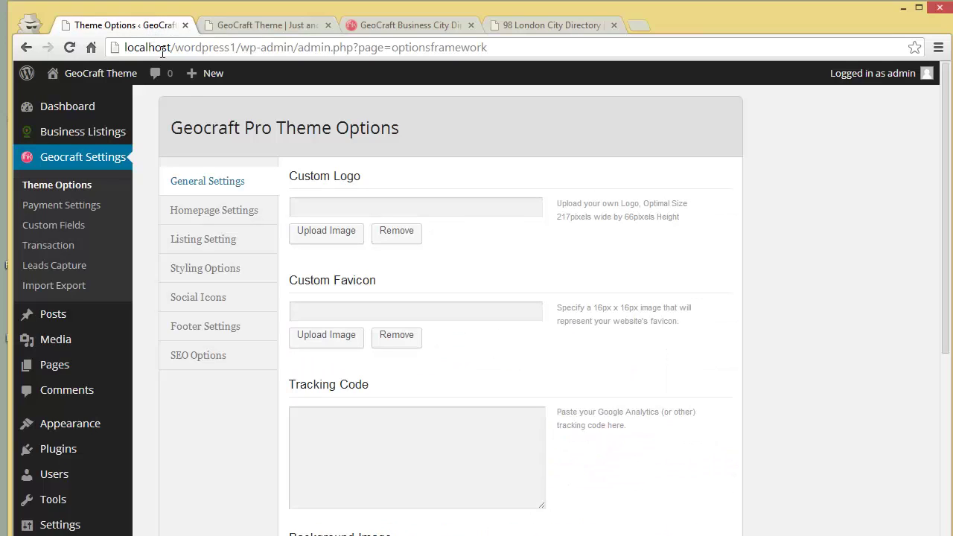
pyautogui.scroll(-1, 352, 275)
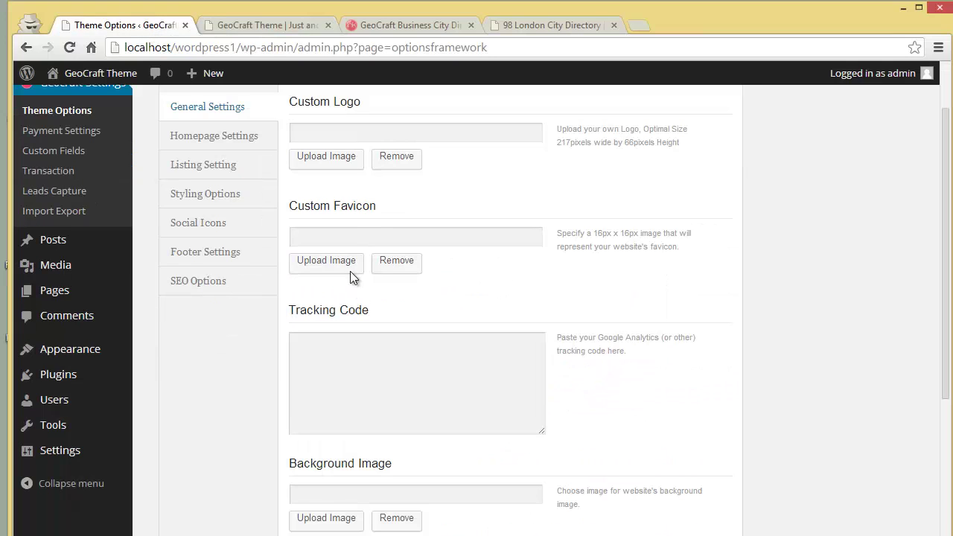
pyautogui.click(359, 365)
pyautogui.scroll(-1, 358, 369)
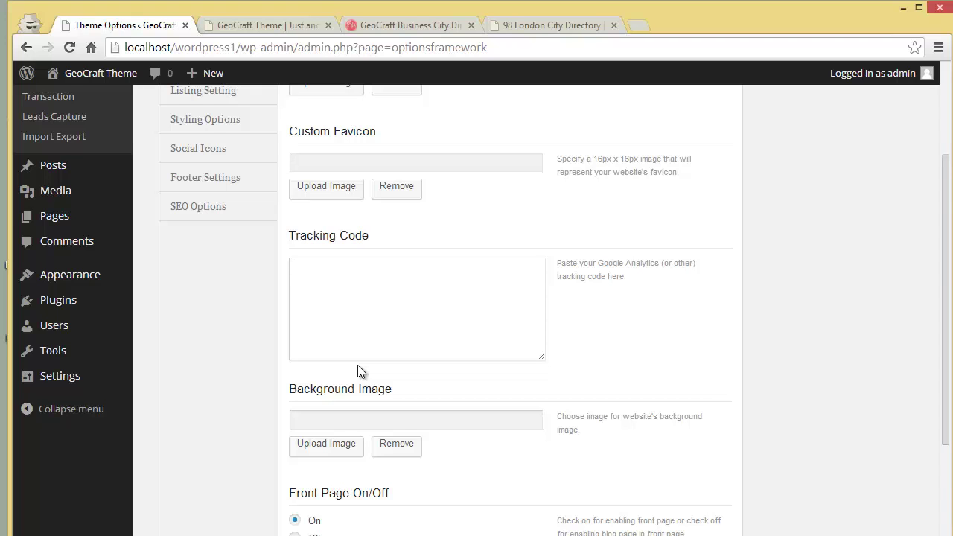
pyautogui.scroll(-1, 358, 370)
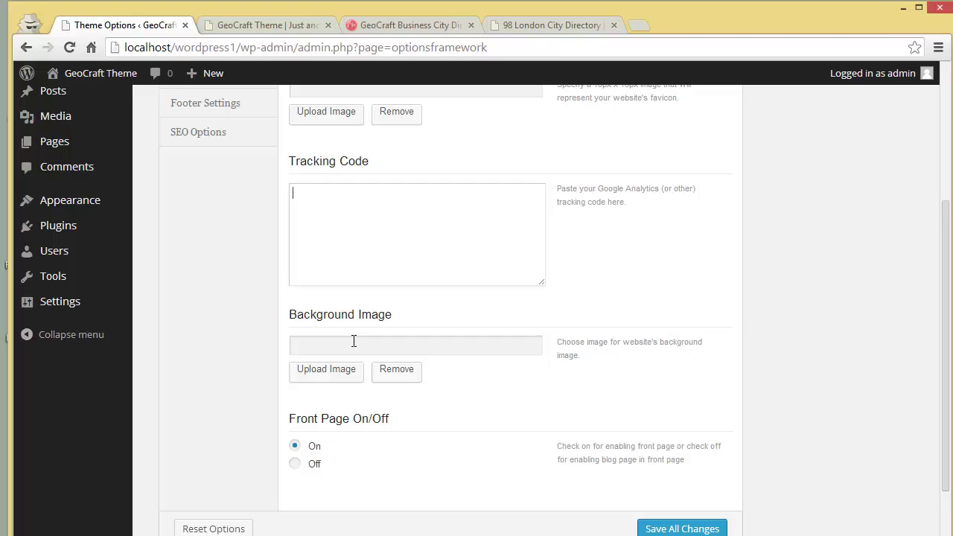
pyautogui.click(321, 376)
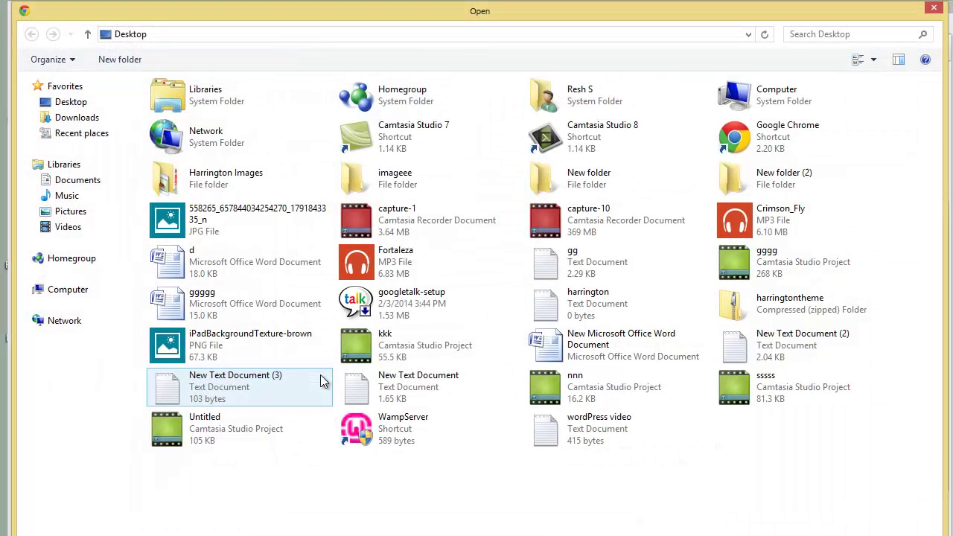
pyautogui.doubleClick(257, 346)
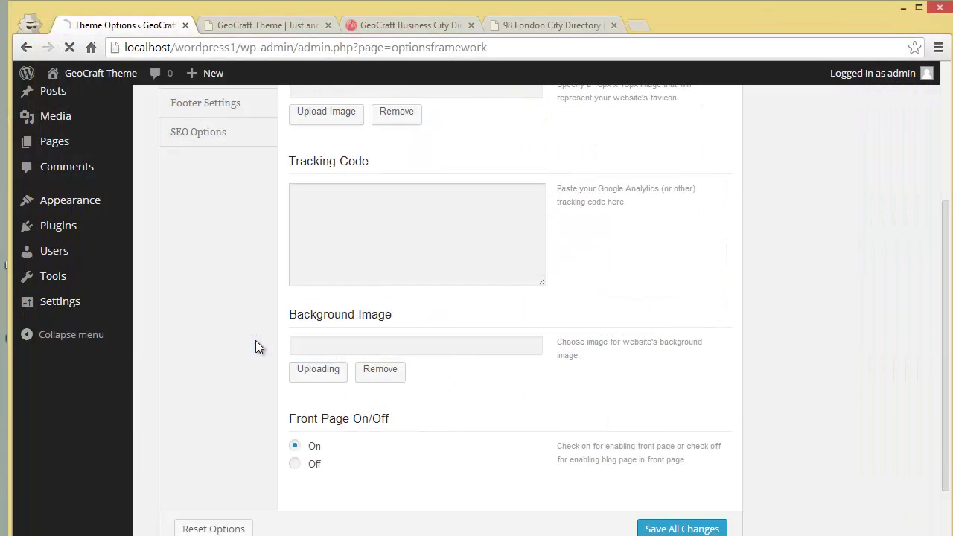
pyautogui.scroll(-3, 255, 341)
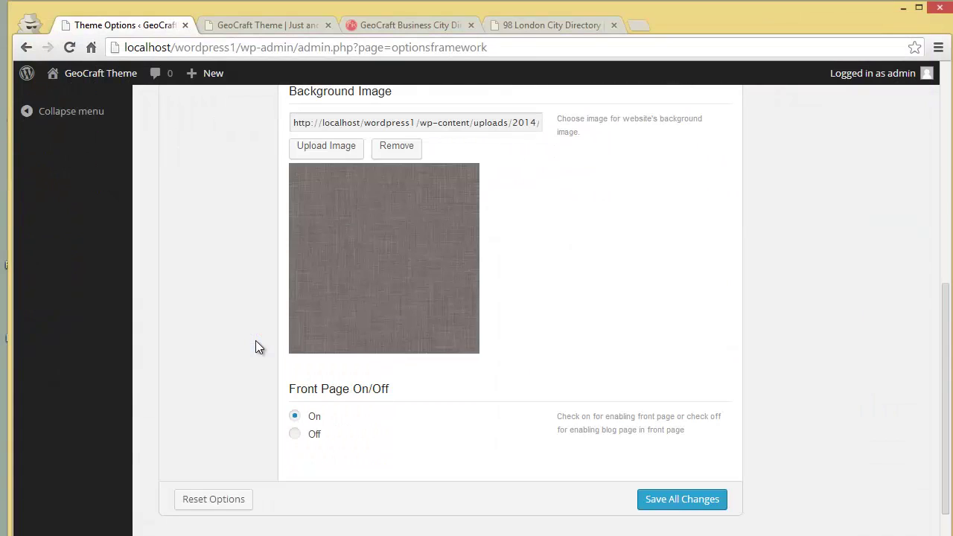
pyautogui.click(251, 28)
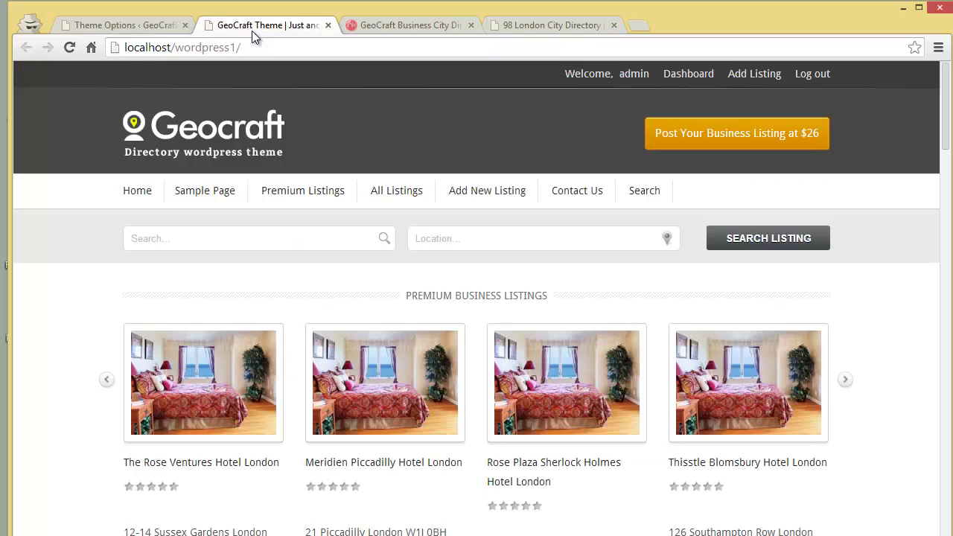
pyautogui.click(67, 54)
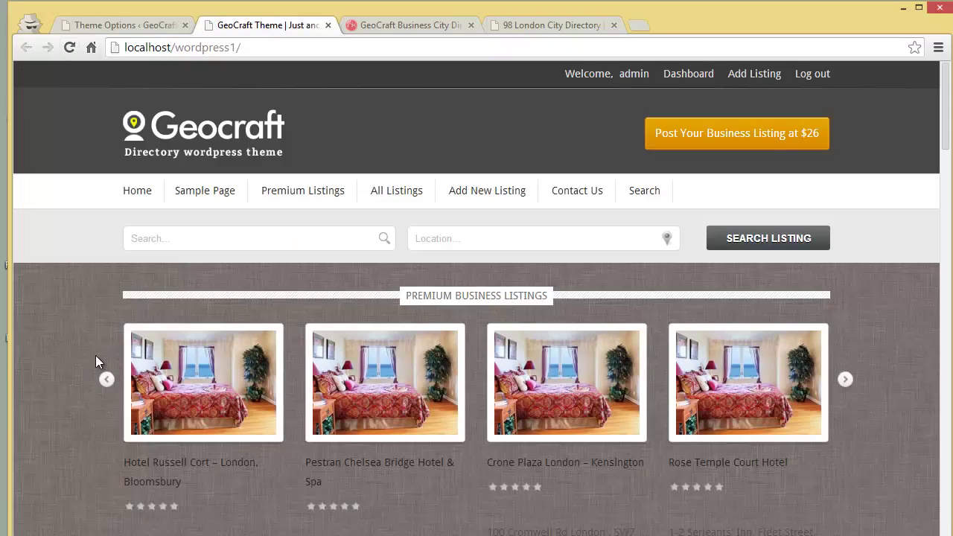
pyautogui.scroll(-15, 96, 357)
pyautogui.scroll(-11, 95, 355)
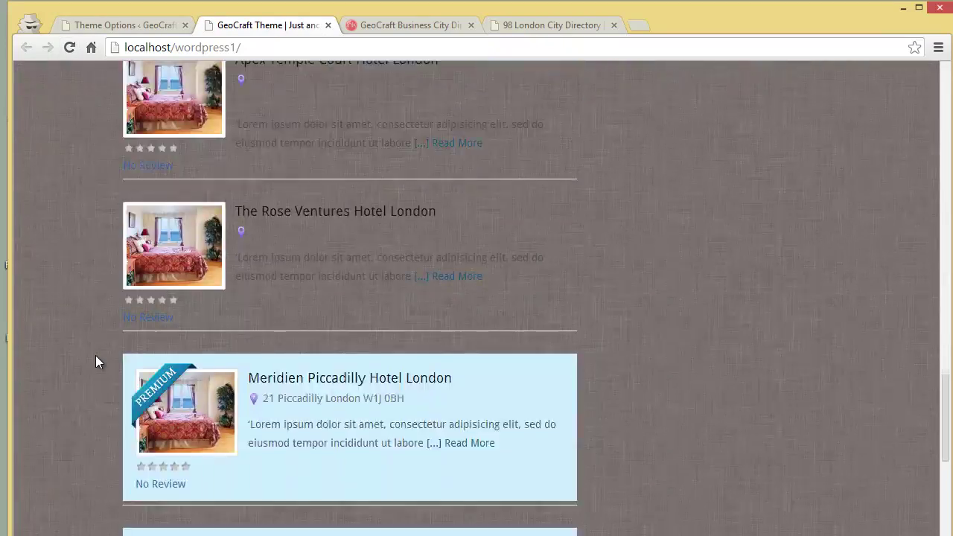
pyautogui.scroll(10, 95, 355)
pyautogui.scroll(15, 95, 355)
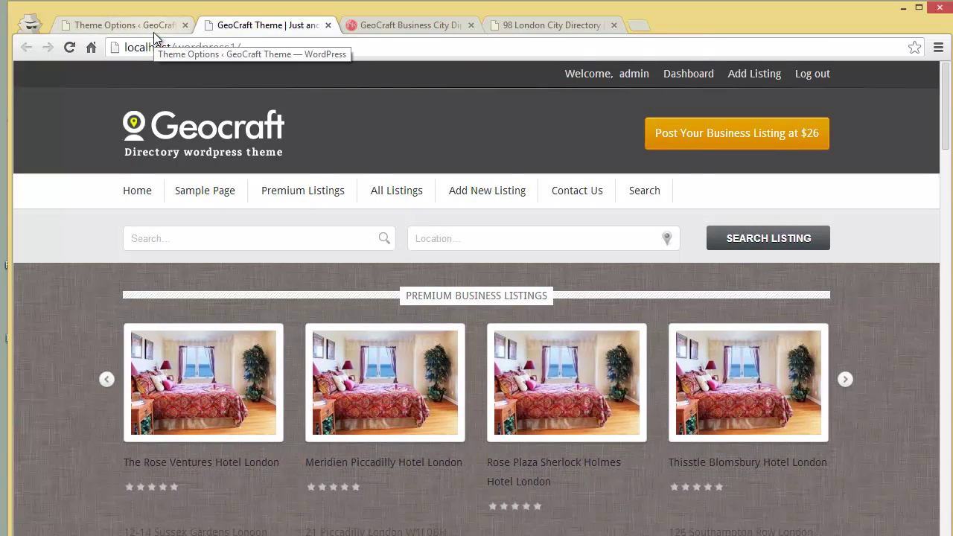
# Remove the linen background image from Geocraft's General Settings
pyautogui.click(154, 32)
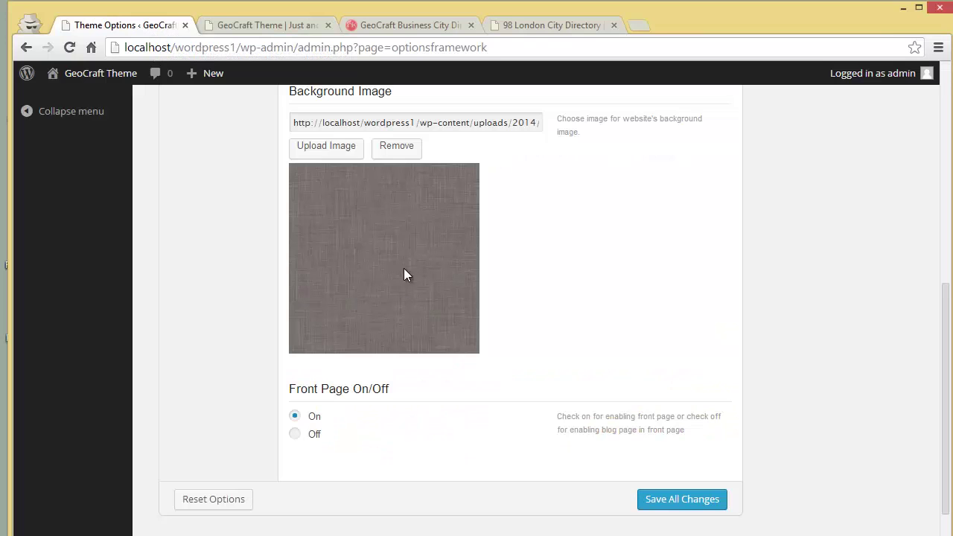
pyautogui.click(392, 149)
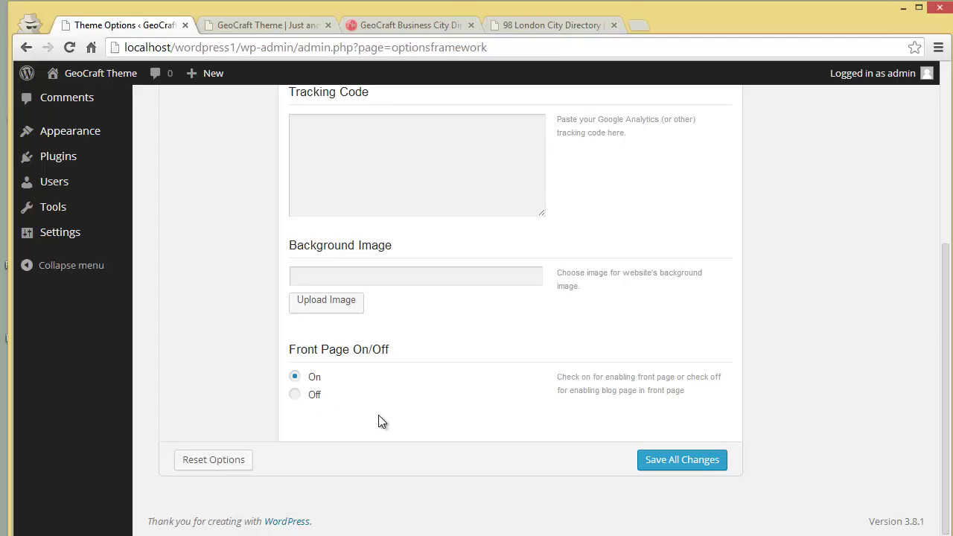
pyautogui.scroll(4, 376, 406)
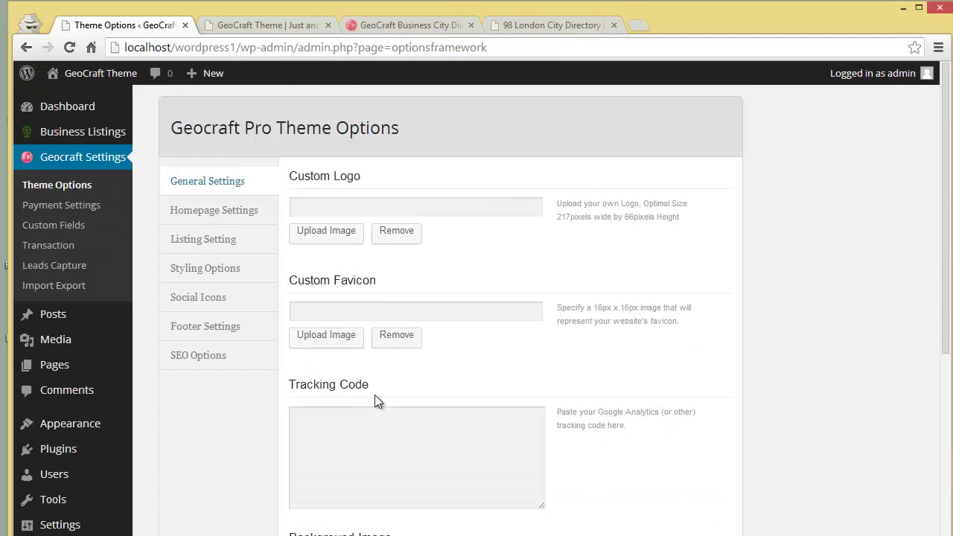
# Compare the Homepage Settings slider heading with the site's PREMIUM BUSINESS LISTINGS heading
pyautogui.click(230, 214)
pyautogui.click(344, 207)
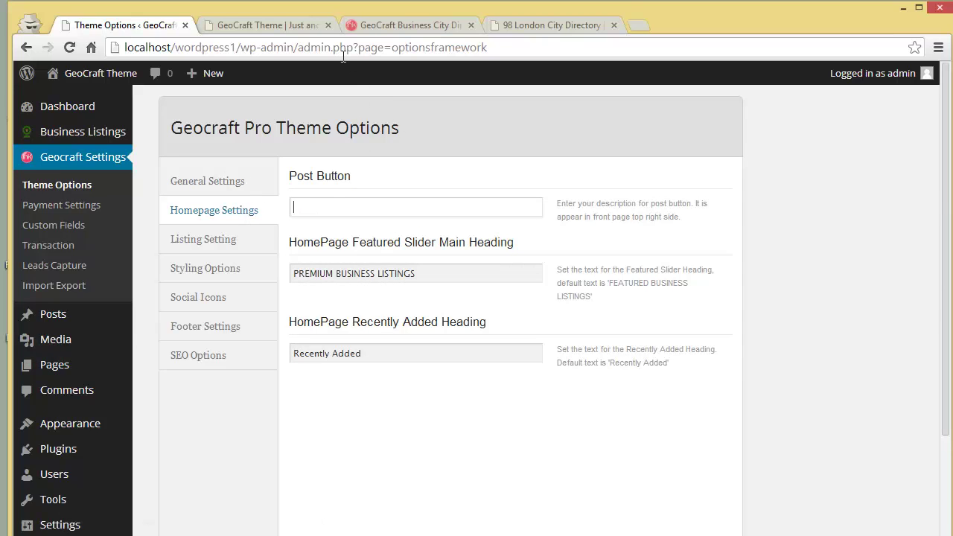
pyautogui.click(287, 25)
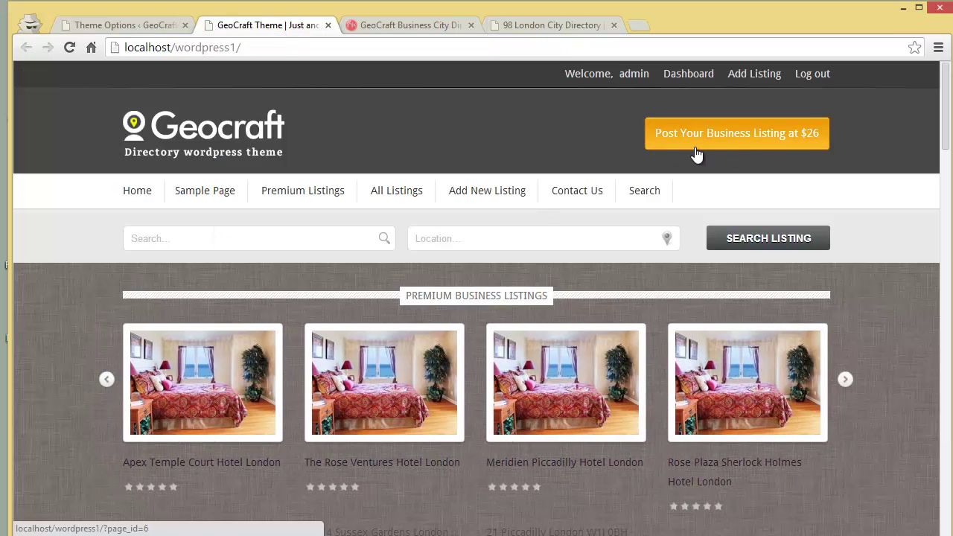
pyautogui.click(125, 27)
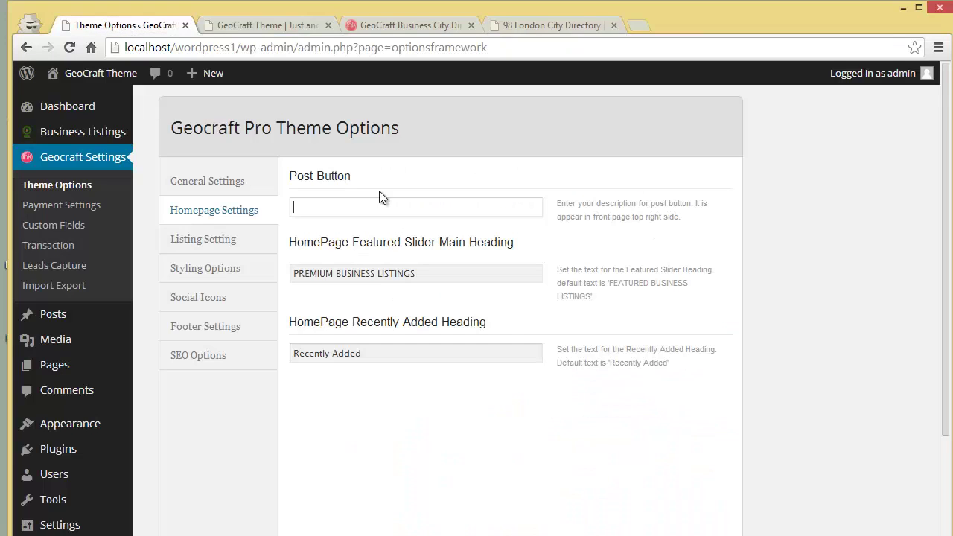
pyautogui.moveTo(290, 245); pyautogui.dragTo(522, 239)
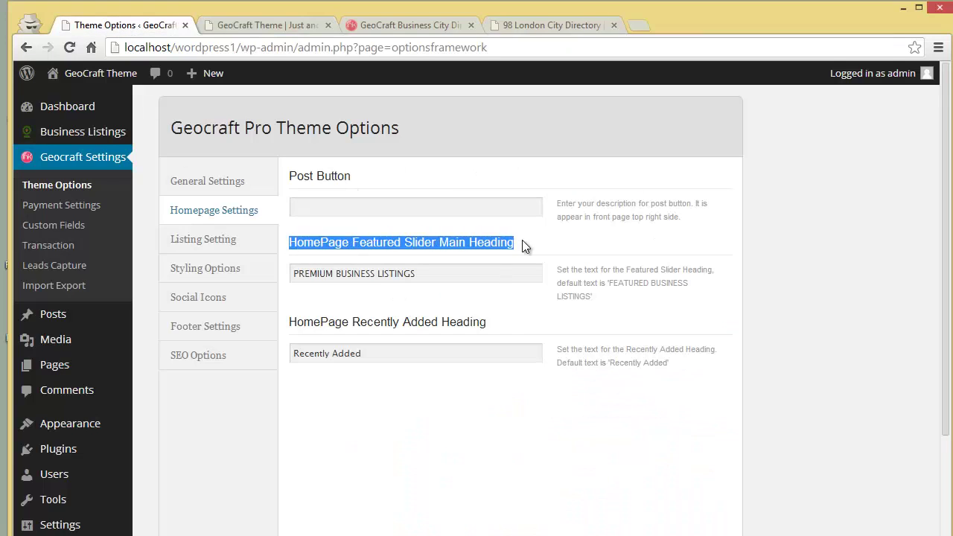
pyautogui.click(249, 24)
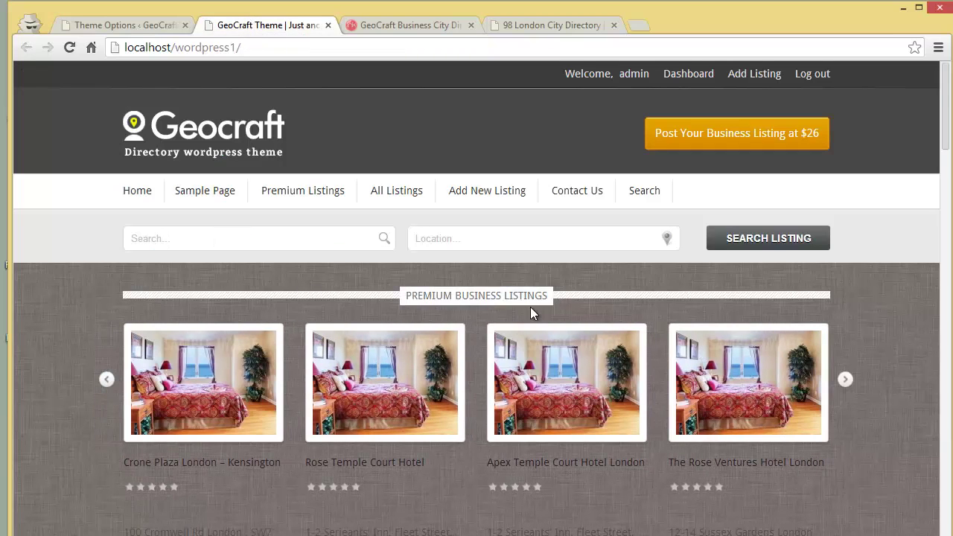
pyautogui.moveTo(555, 302); pyautogui.dragTo(402, 299)
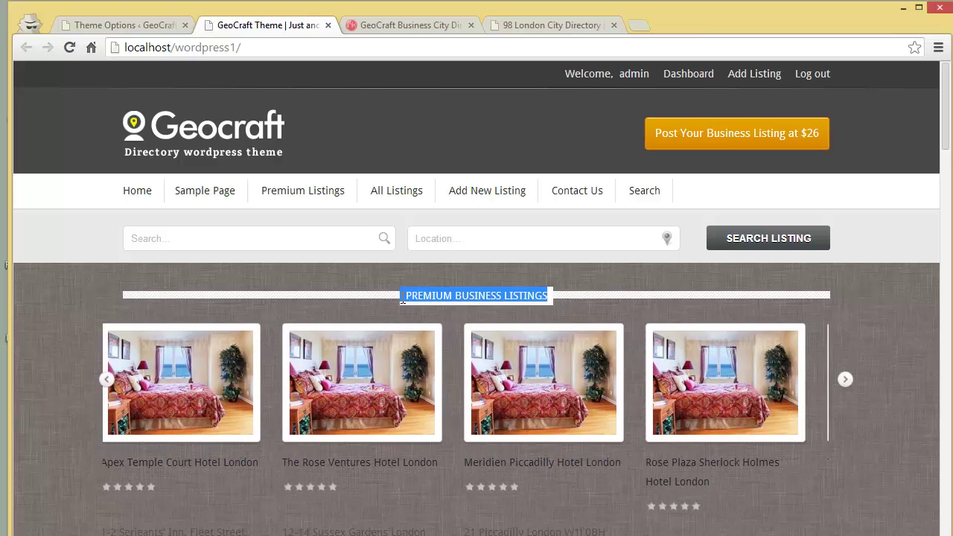
pyautogui.click(140, 30)
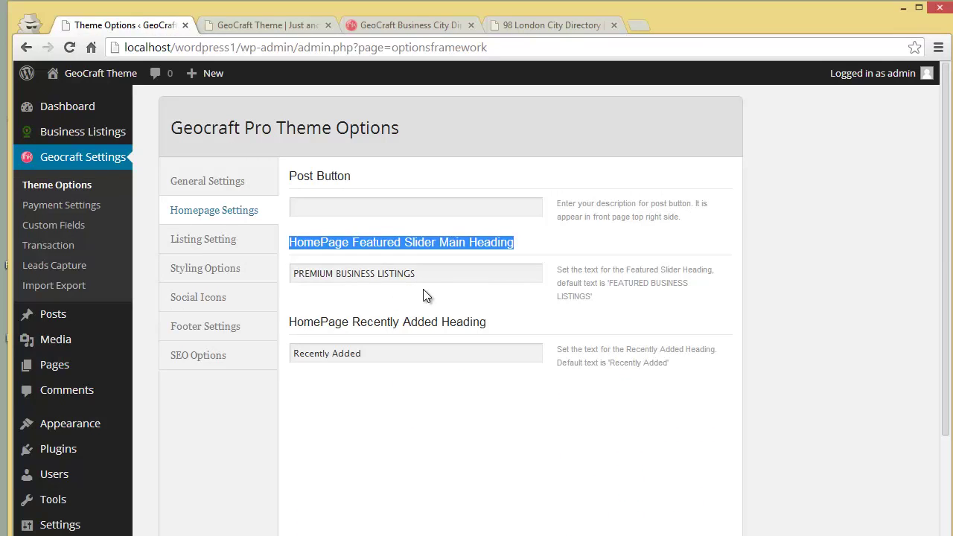
# Compare the 'Recently Added' heading setting with the reloaded front page
pyautogui.scroll(-3, 444, 368)
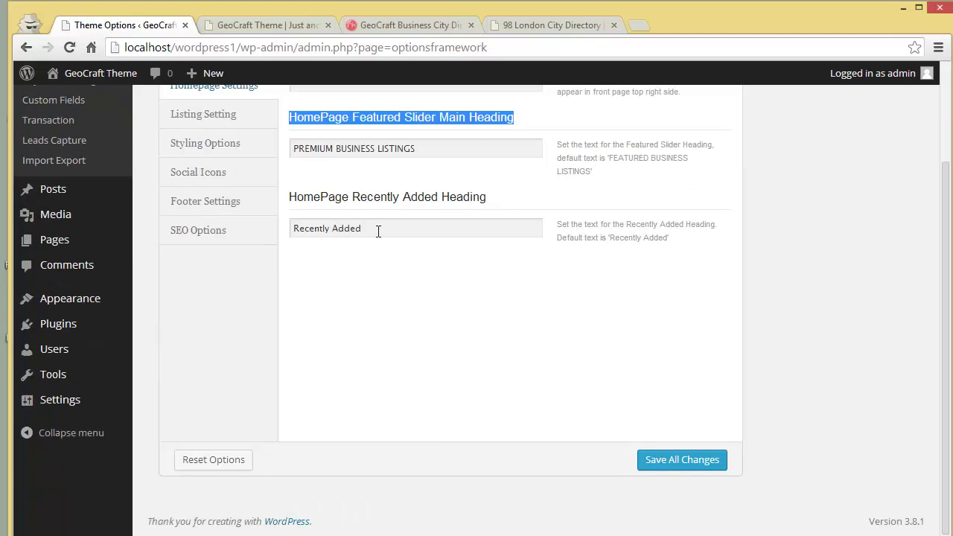
pyautogui.moveTo(377, 230); pyautogui.dragTo(280, 231)
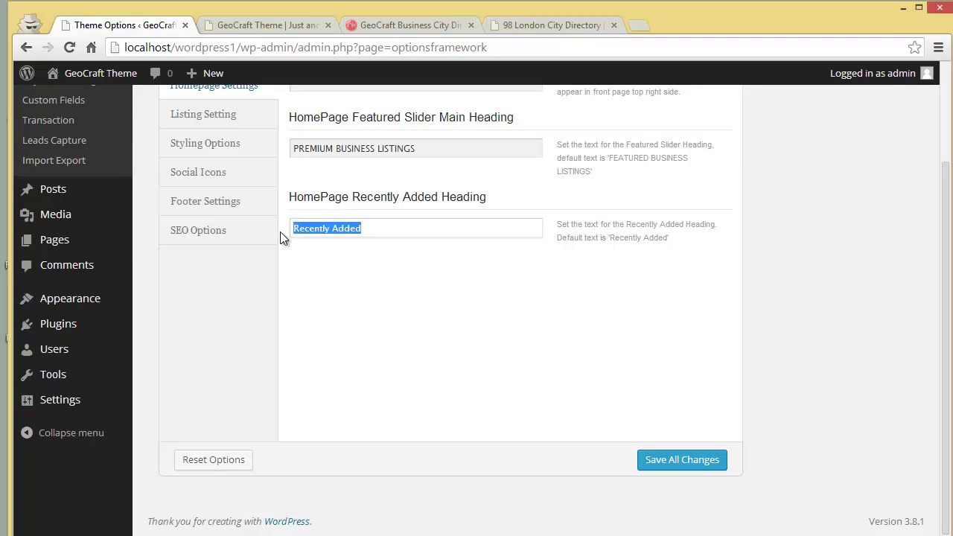
pyautogui.click(236, 26)
pyautogui.scroll(-4, 364, 448)
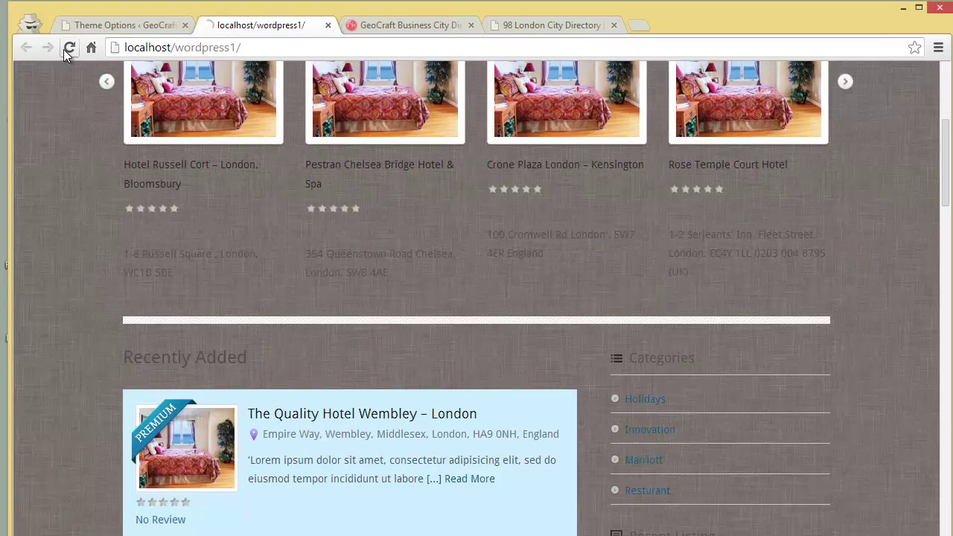
pyautogui.click(65, 47)
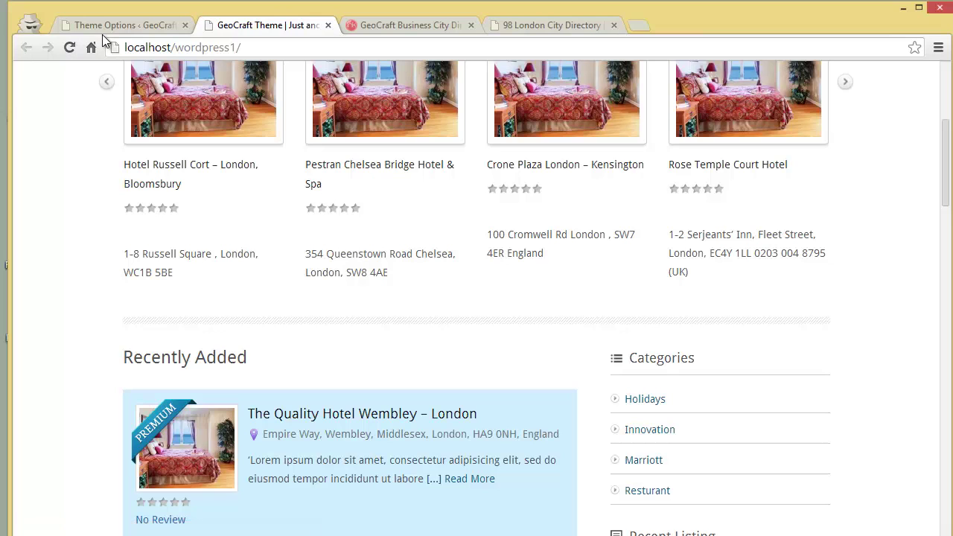
pyautogui.moveTo(283, 366); pyautogui.dragTo(119, 360)
pyautogui.click(181, 373)
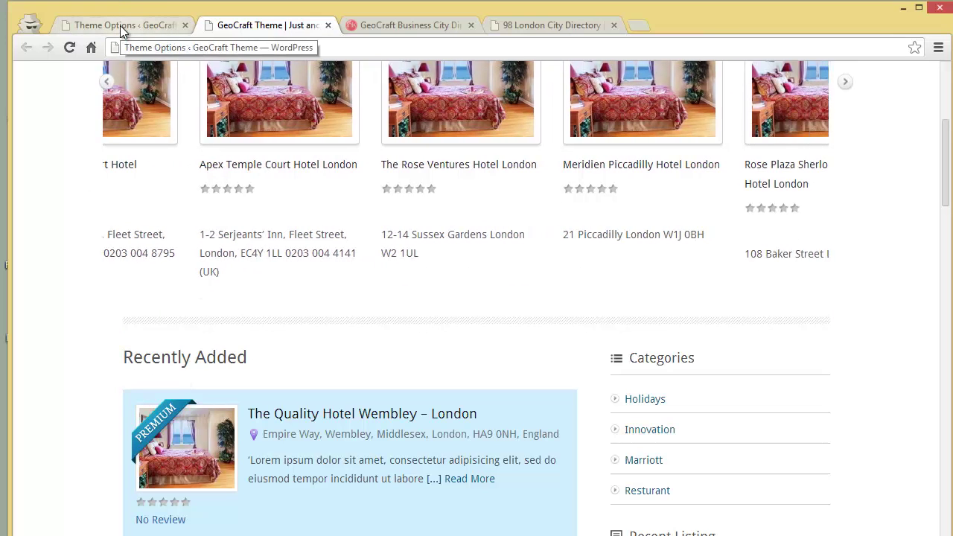
pyautogui.click(120, 25)
pyautogui.click(405, 300)
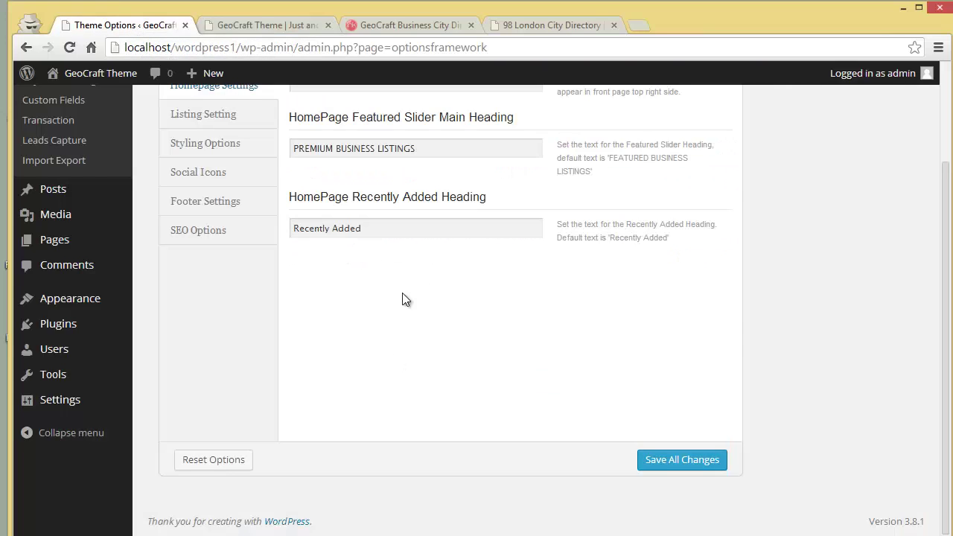
# Keep free listings set to Pending in Listing Setting
pyautogui.click(213, 119)
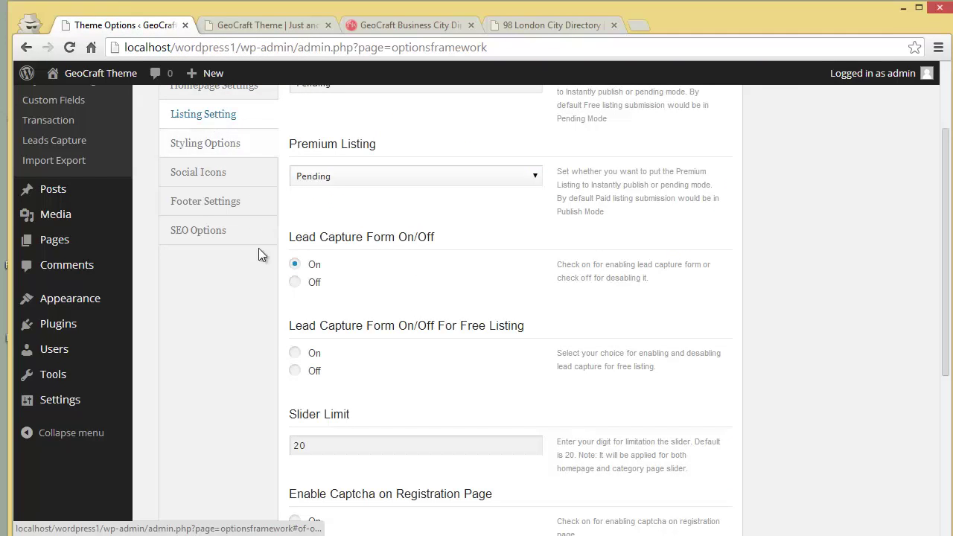
pyautogui.scroll(3, 274, 366)
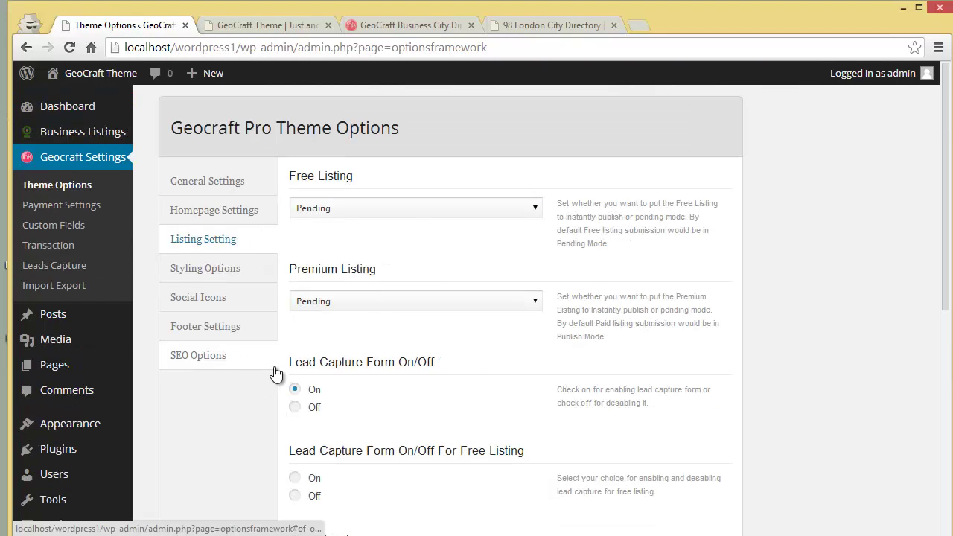
pyautogui.click(332, 216)
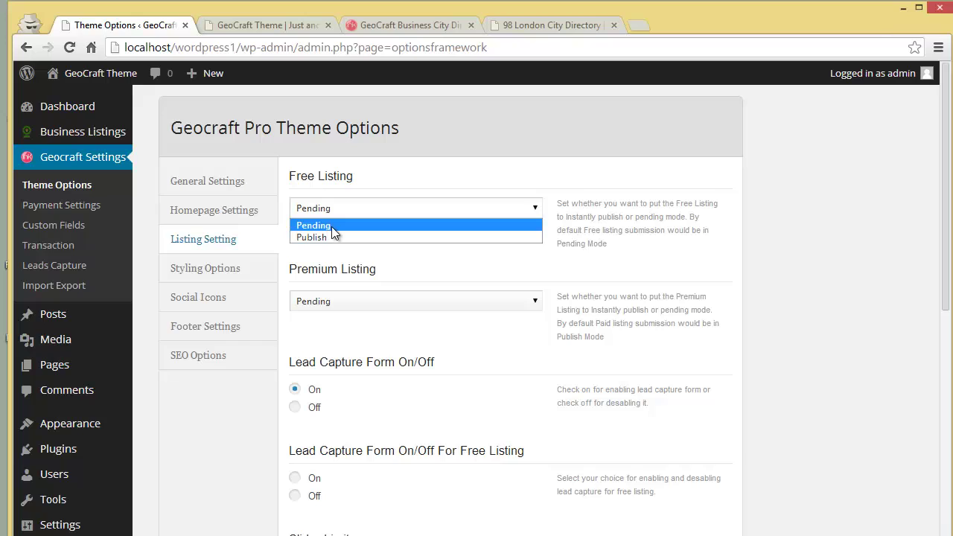
pyautogui.click(331, 226)
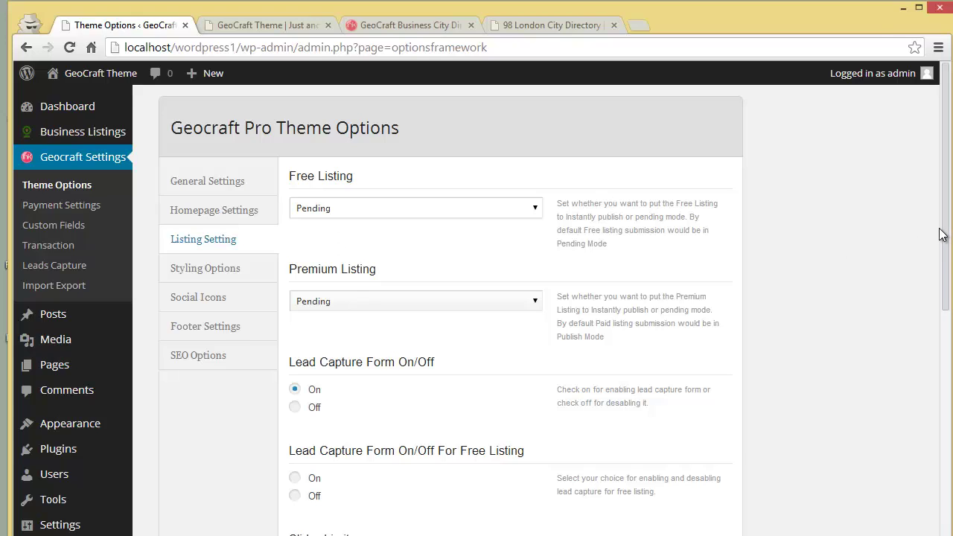
# Keep premium listings set to Pending, then view the front page
pyautogui.moveTo(944, 245); pyautogui.dragTo(944, 279)
pyautogui.click(363, 244)
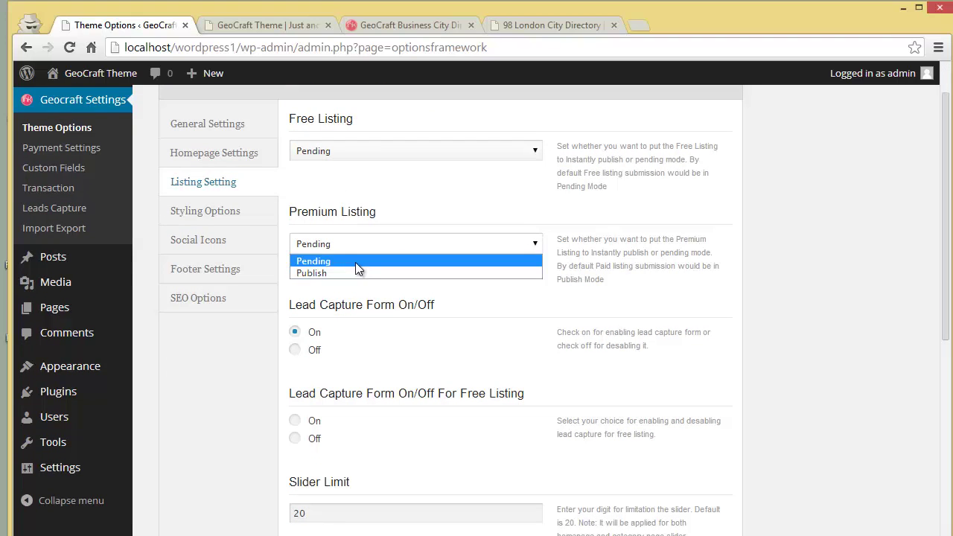
pyautogui.click(355, 262)
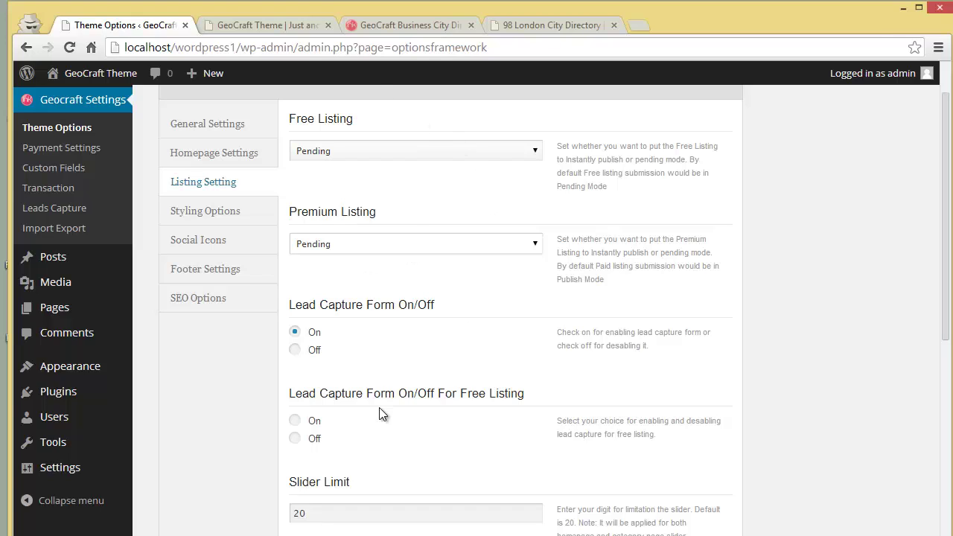
pyautogui.moveTo(947, 311); pyautogui.dragTo(947, 375)
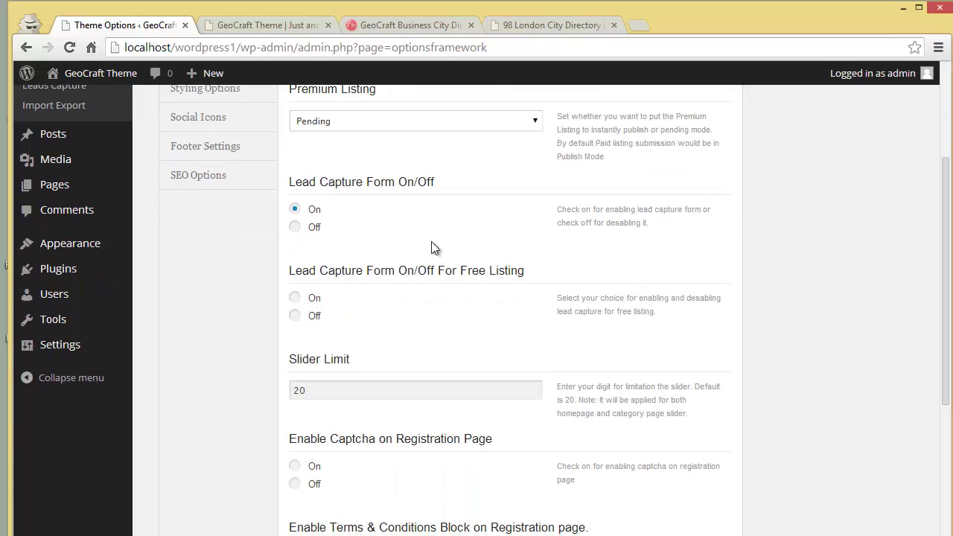
pyautogui.click(259, 26)
# Open The Quality Hotel Wembley – London listing and scroll through its details and contact form
pyautogui.scroll(-4, 296, 419)
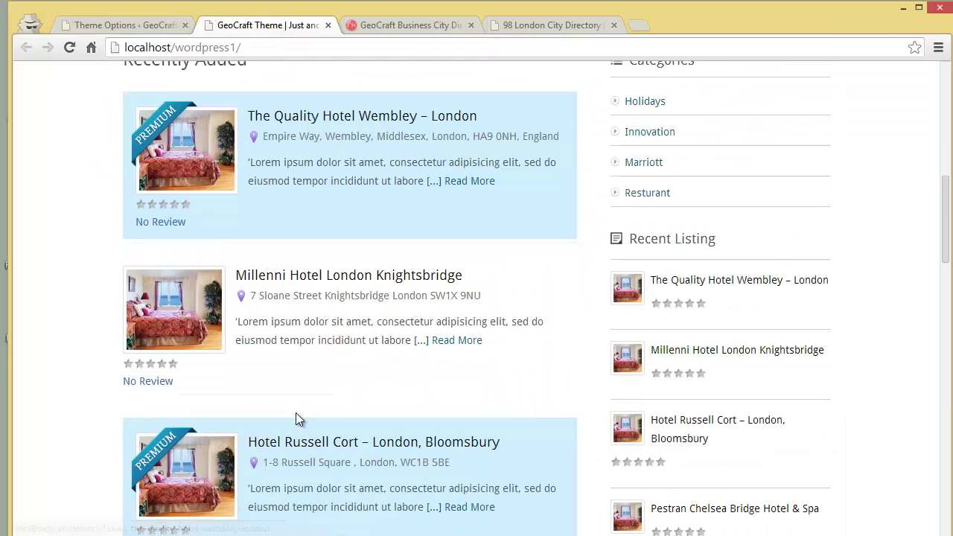
pyautogui.scroll(5, 295, 406)
pyautogui.click(283, 415)
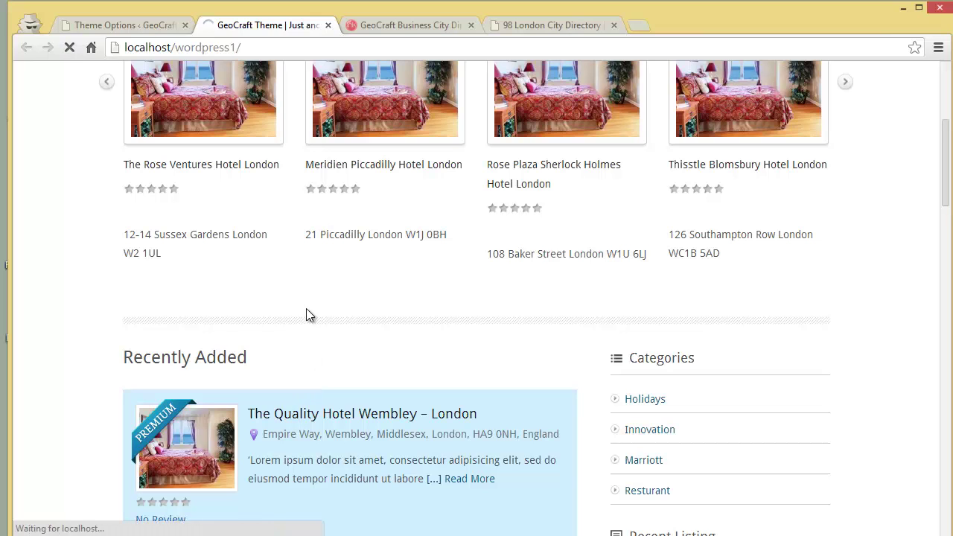
pyautogui.scroll(-3, 702, 365)
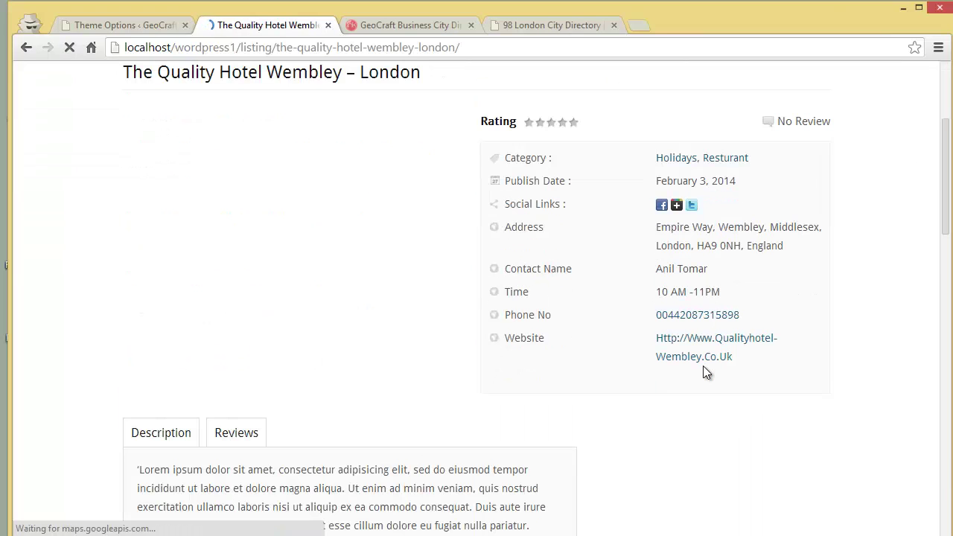
pyautogui.scroll(-4, 703, 366)
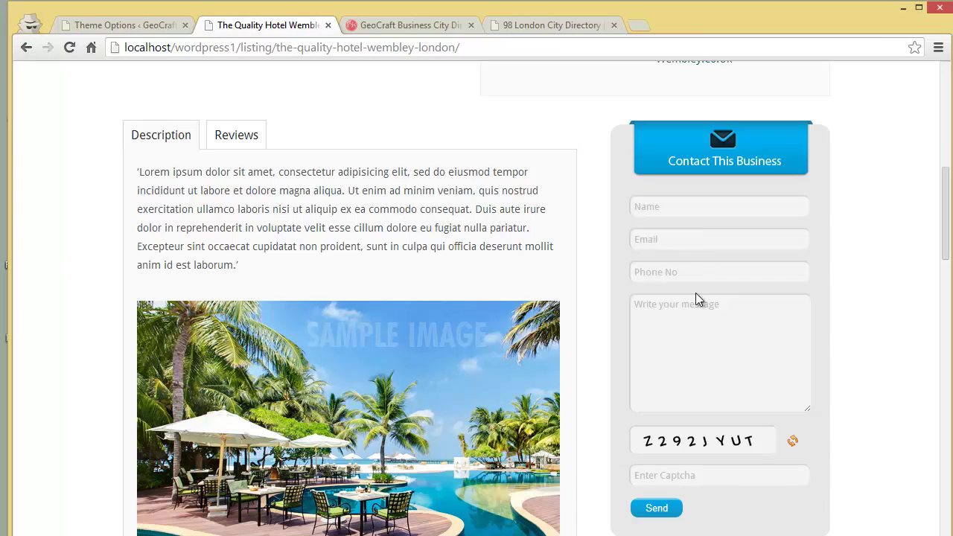
pyautogui.click(108, 25)
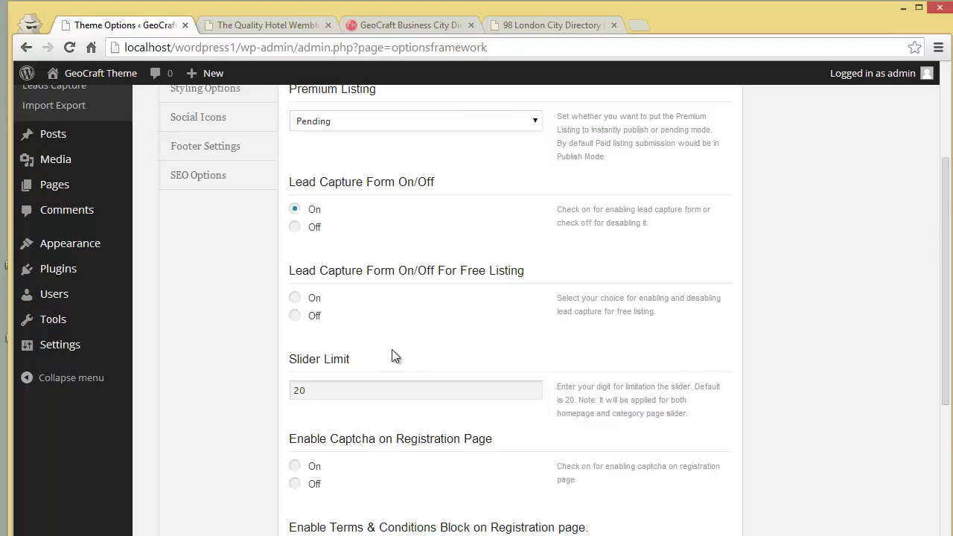
pyautogui.scroll(-1, 392, 350)
pyautogui.click(331, 319)
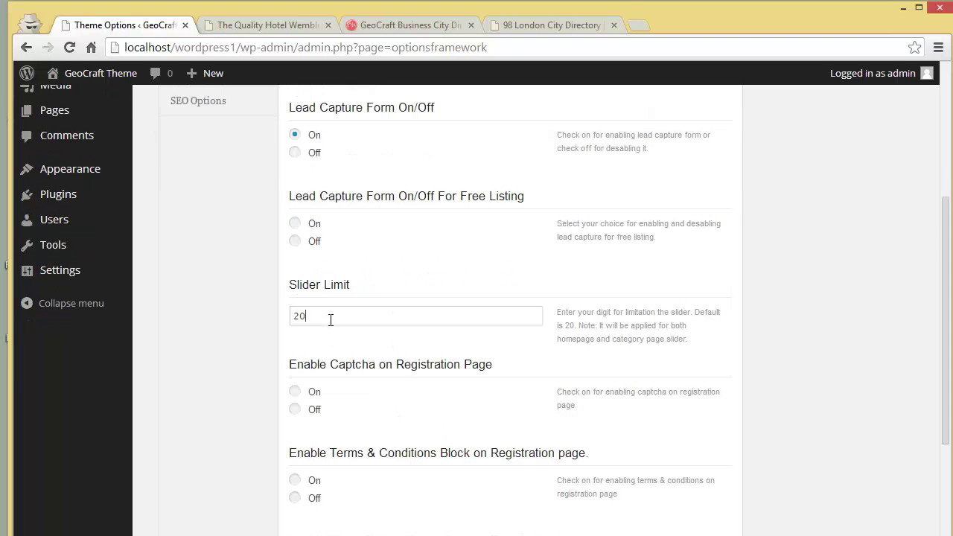
pyautogui.click(246, 18)
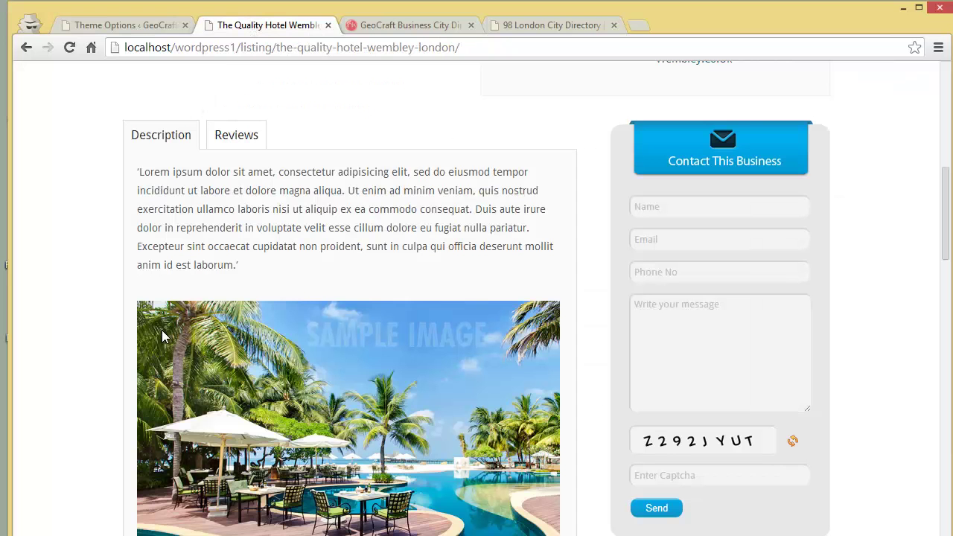
pyautogui.scroll(5, 162, 261)
pyautogui.scroll(2, 163, 196)
pyautogui.click(157, 189)
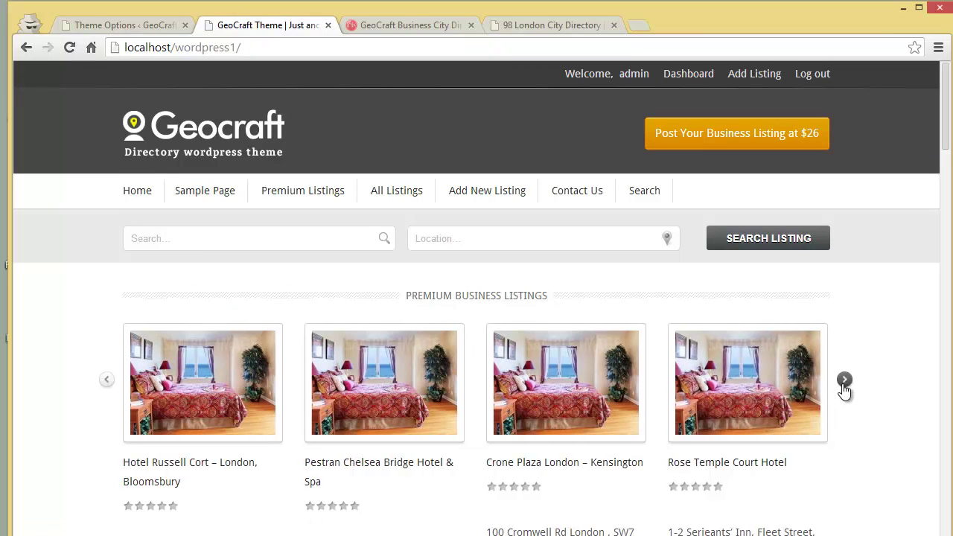
pyautogui.click(844, 381)
pyautogui.click(844, 381)
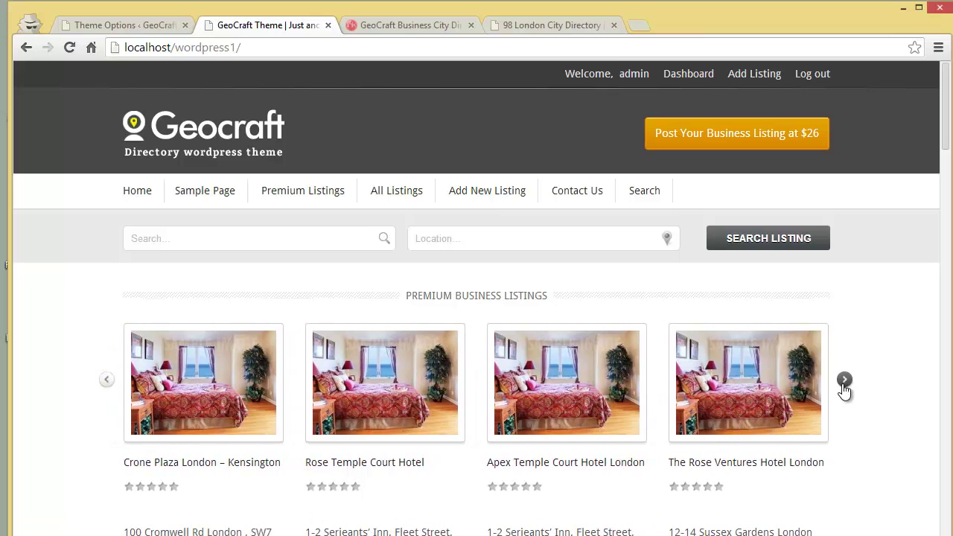
pyautogui.moveTo(141, 47); pyautogui.dragTo(154, 47)
pyautogui.click(158, 27)
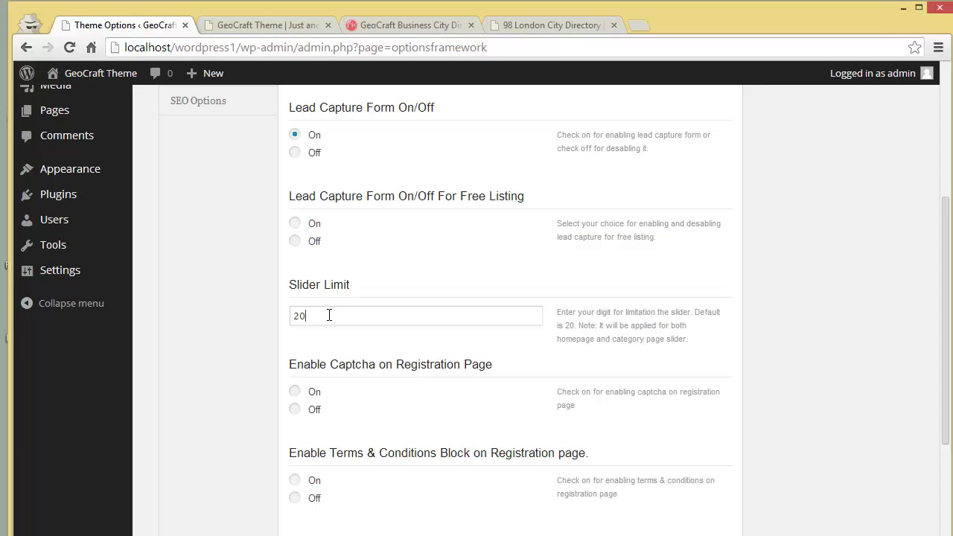
pyautogui.scroll(-1, 424, 407)
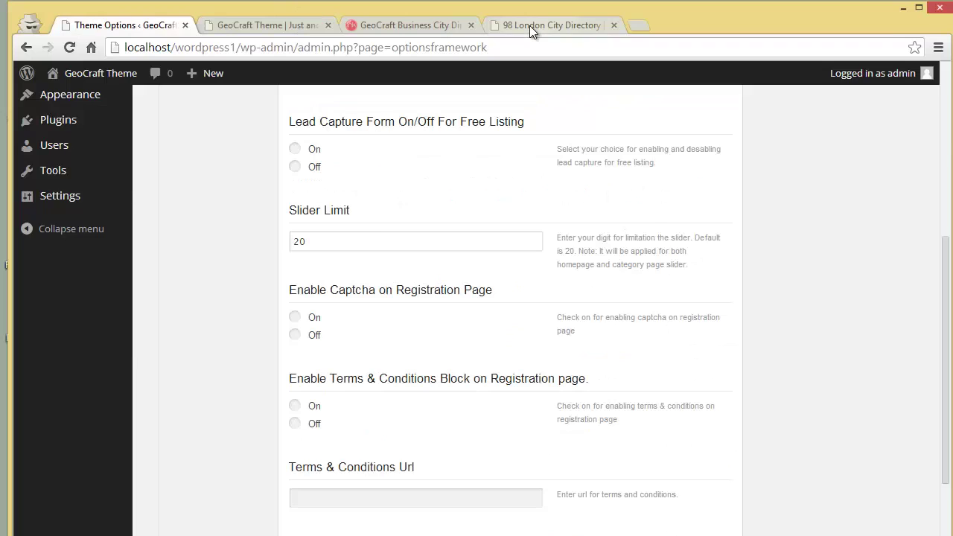
pyautogui.click(529, 25)
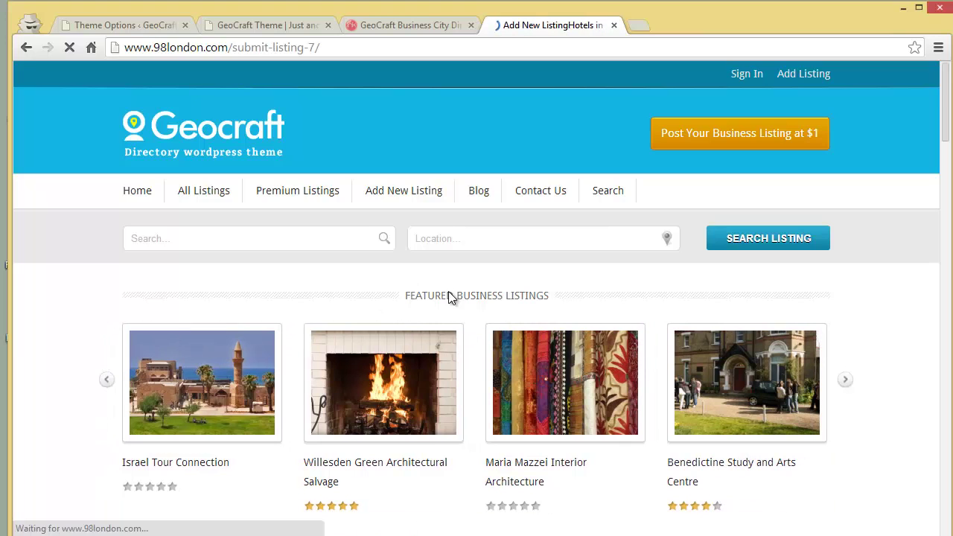
pyautogui.scroll(-6, 451, 296)
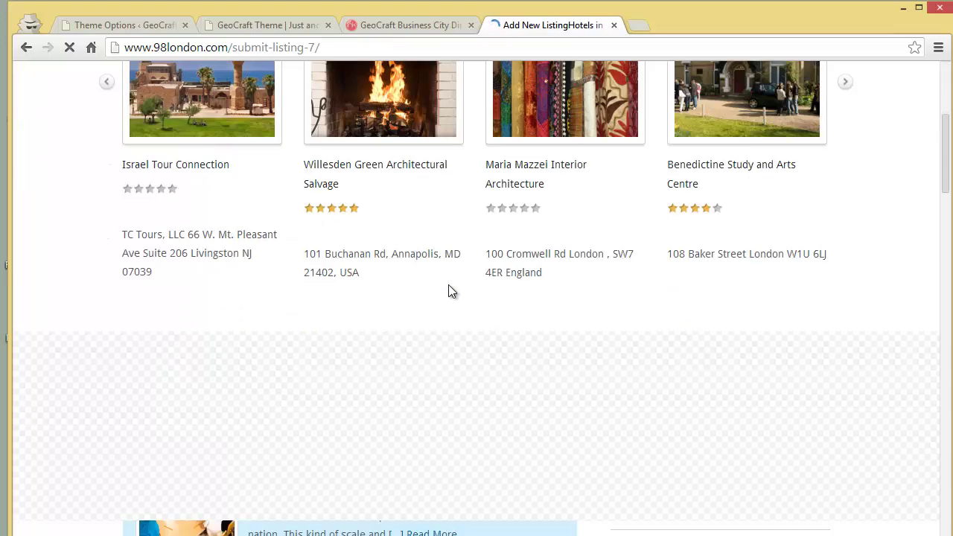
pyautogui.scroll(-1, 449, 287)
pyautogui.scroll(2, 428, 207)
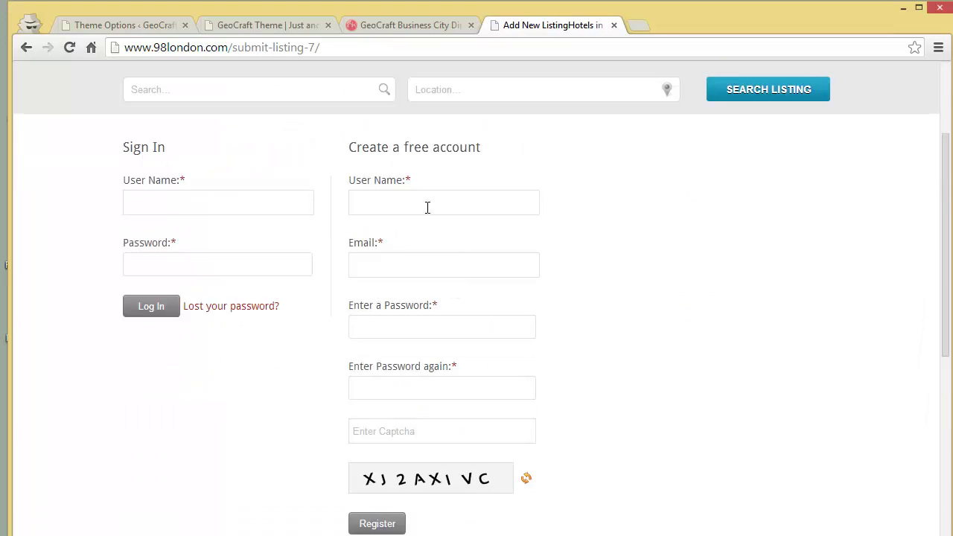
pyautogui.moveTo(347, 155); pyautogui.dragTo(445, 154)
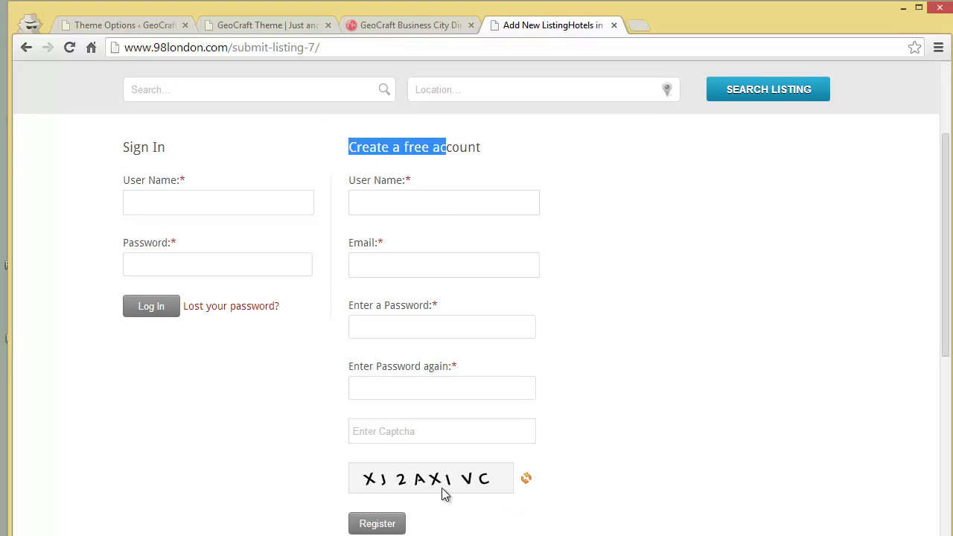
pyautogui.click(139, 26)
pyautogui.scroll(-2, 327, 330)
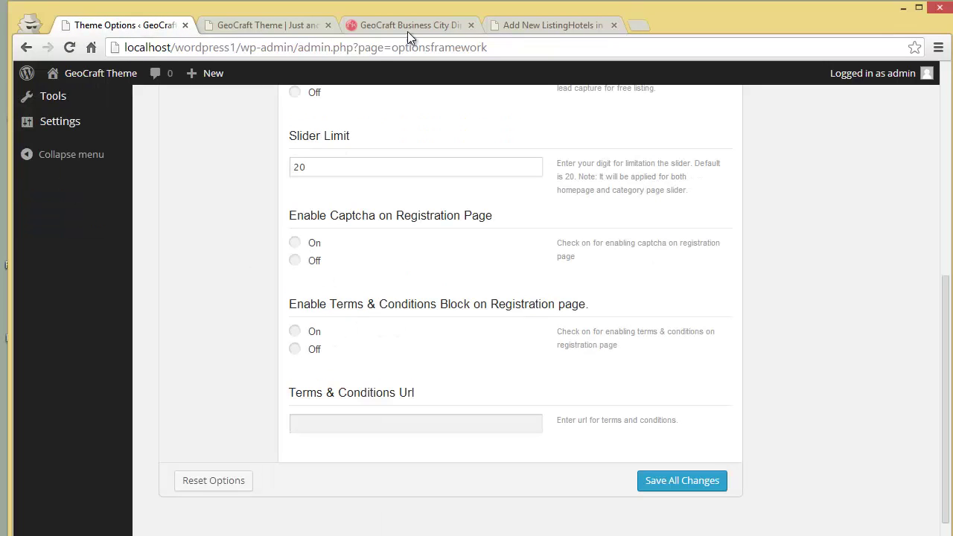
pyautogui.click(557, 25)
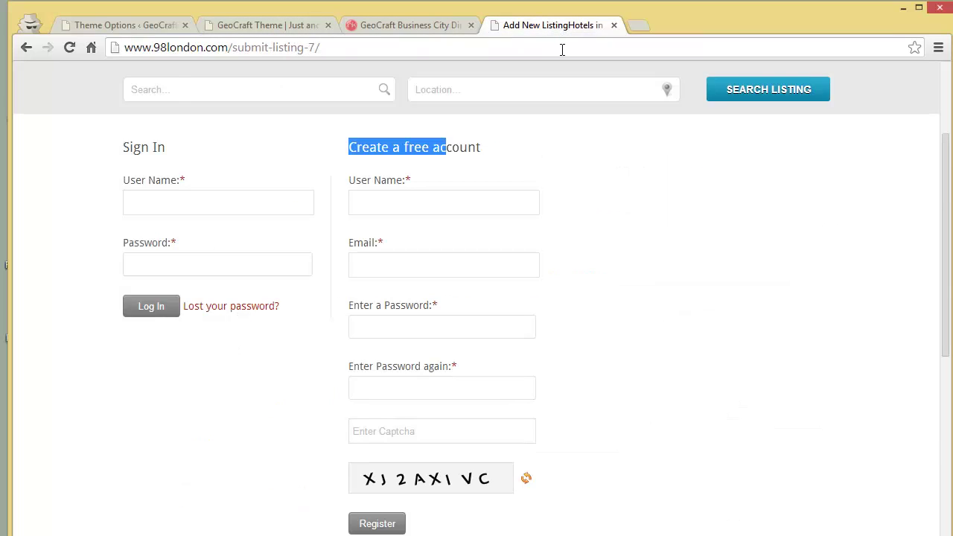
pyautogui.scroll(-5, 606, 423)
pyautogui.scroll(2, 455, 344)
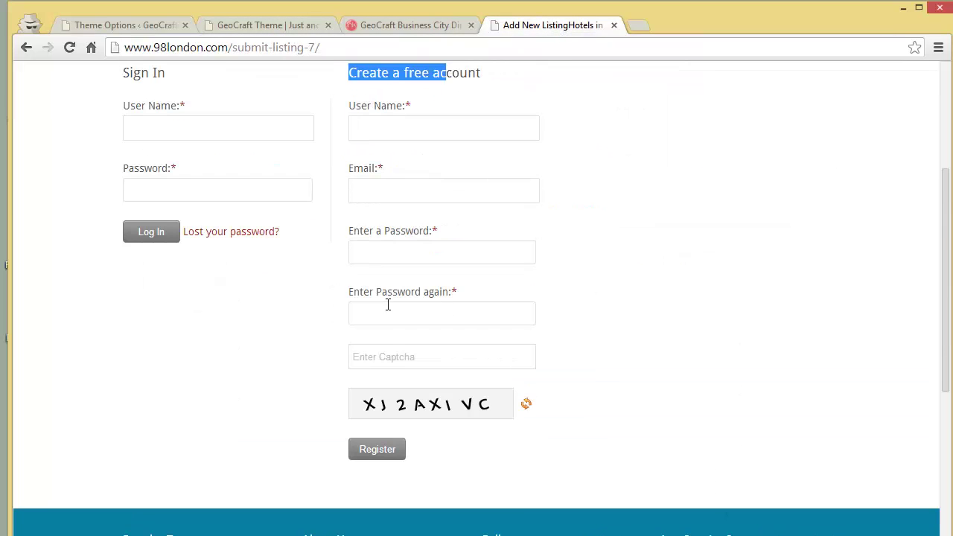
pyautogui.click(163, 29)
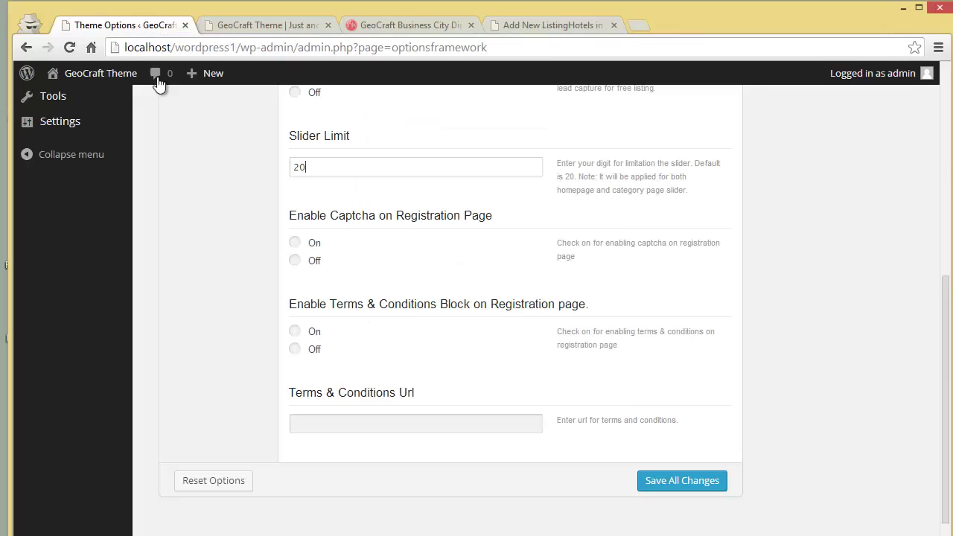
# Set Terms & Conditions block and captcha to On, save, and open the listing submission page
pyautogui.click(295, 332)
pyautogui.click(296, 243)
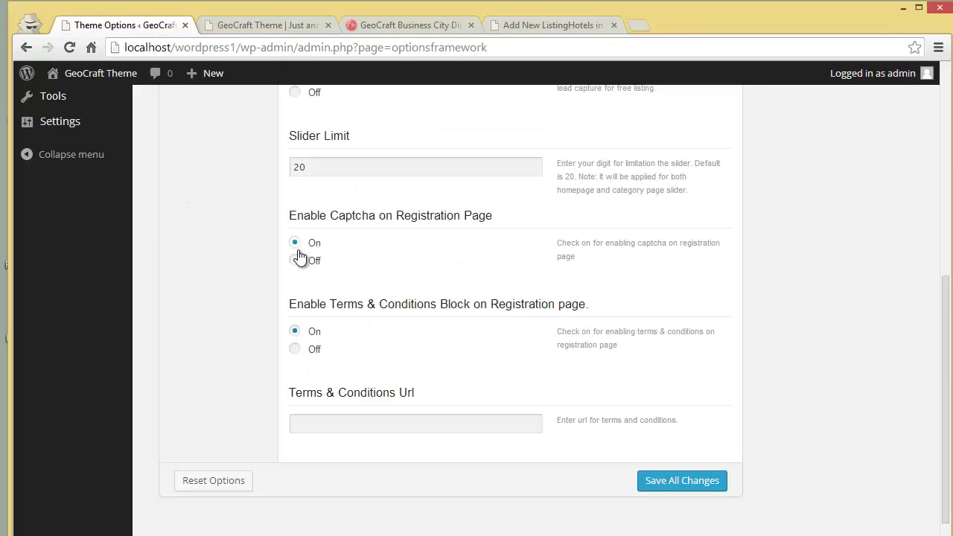
pyautogui.click(668, 482)
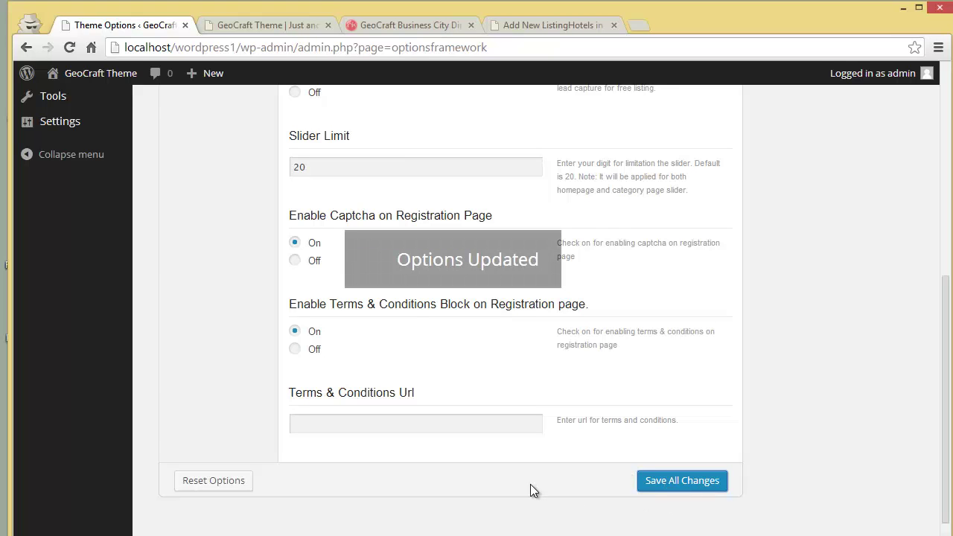
pyautogui.click(262, 30)
pyautogui.click(685, 139)
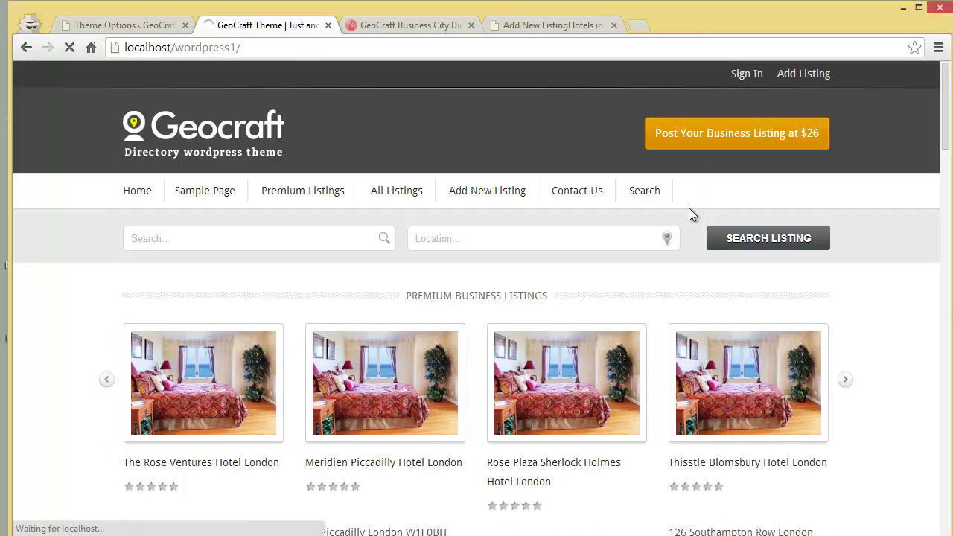
# Check the submission form's captcha and terms checkbox, then return to Styling Options
pyautogui.scroll(-5, 566, 374)
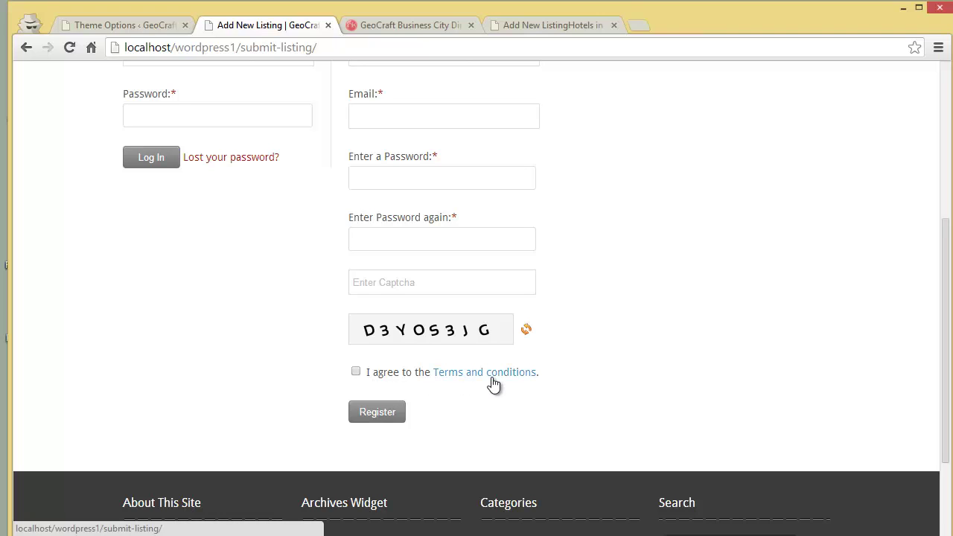
pyautogui.click(94, 27)
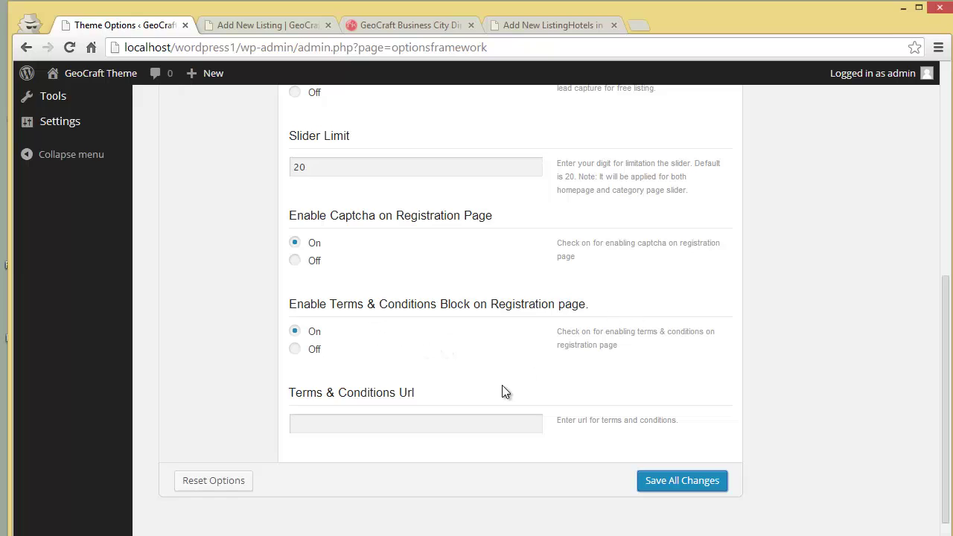
pyautogui.scroll(6, 504, 393)
# Set the Theme Stylesheet in Styling Options to red and save all changes
pyautogui.click(198, 271)
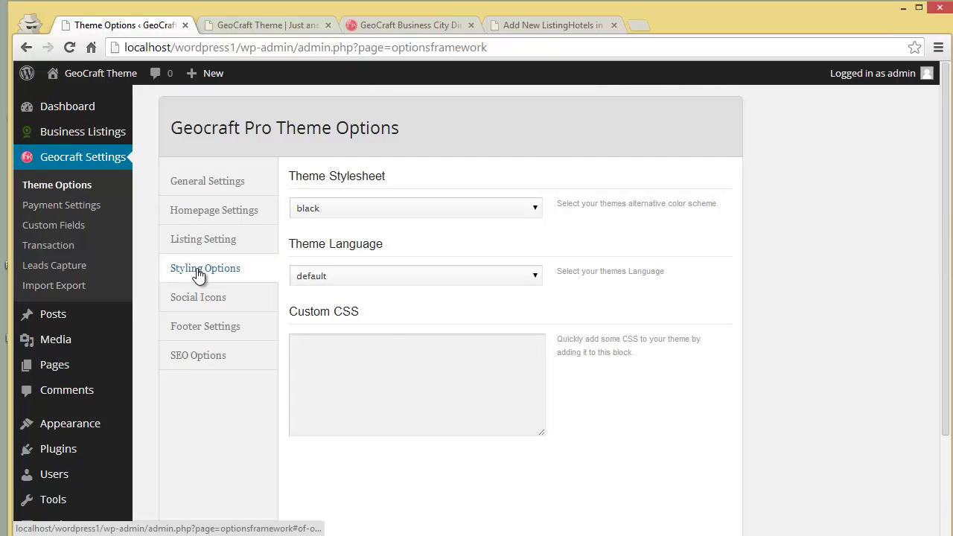
pyautogui.click(326, 214)
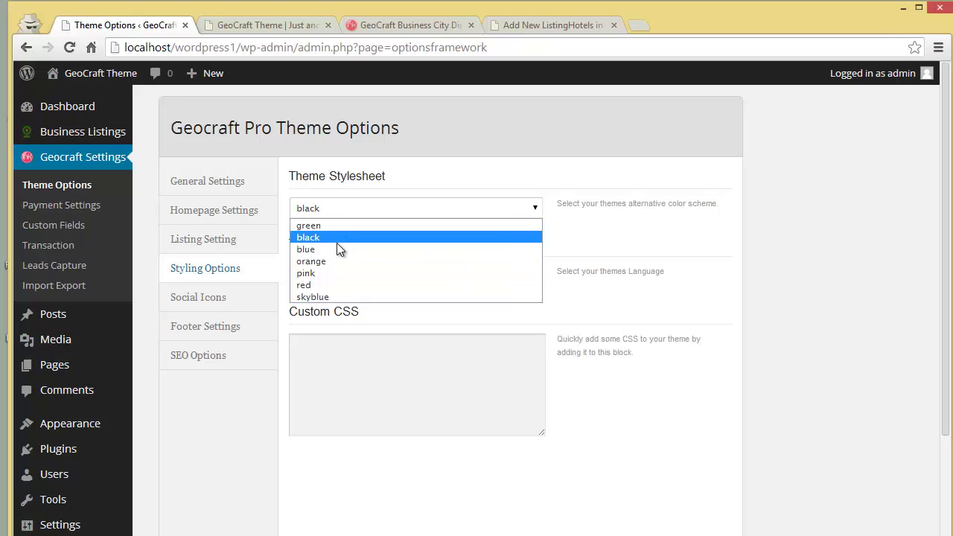
pyautogui.click(329, 287)
pyautogui.scroll(-3, 329, 287)
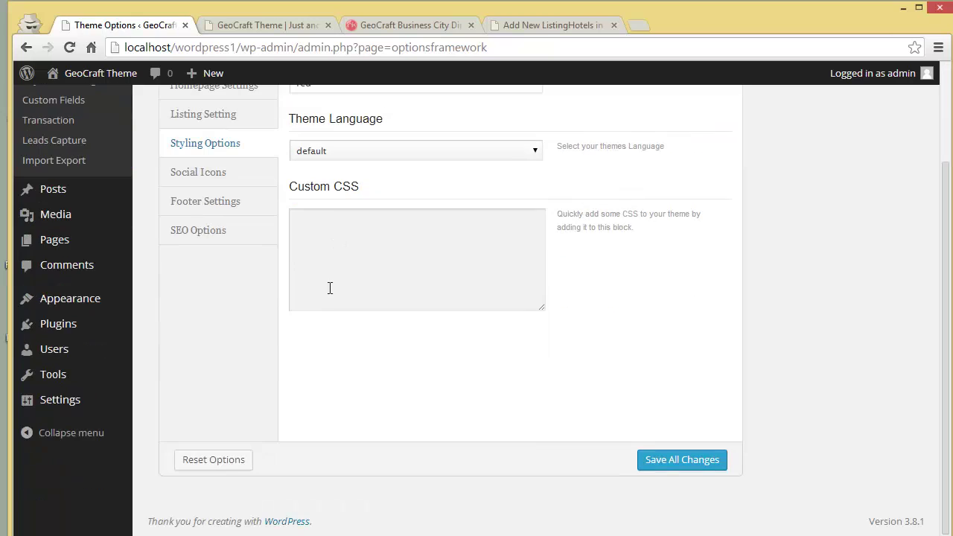
pyautogui.click(643, 459)
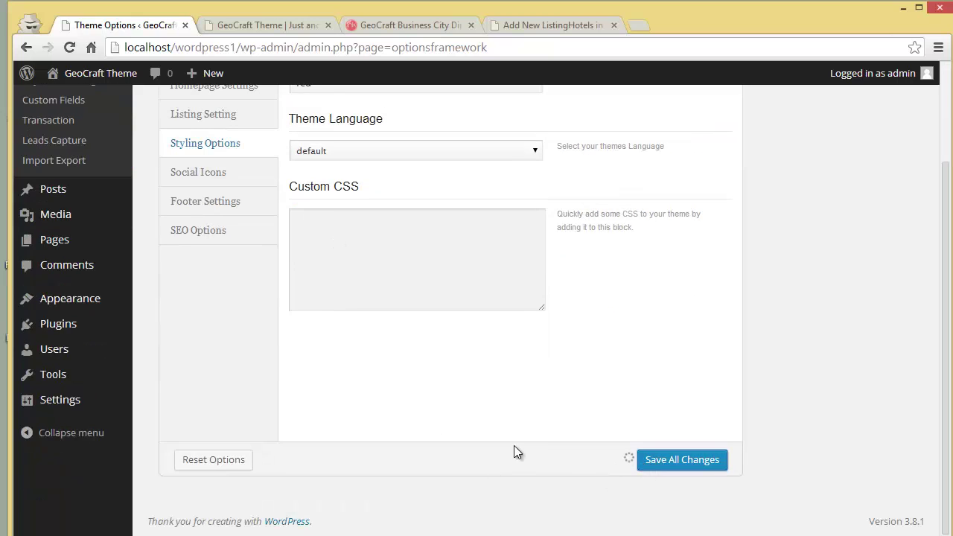
# Reload the front page to confirm the red header, then return to Theme Options
pyautogui.click(247, 31)
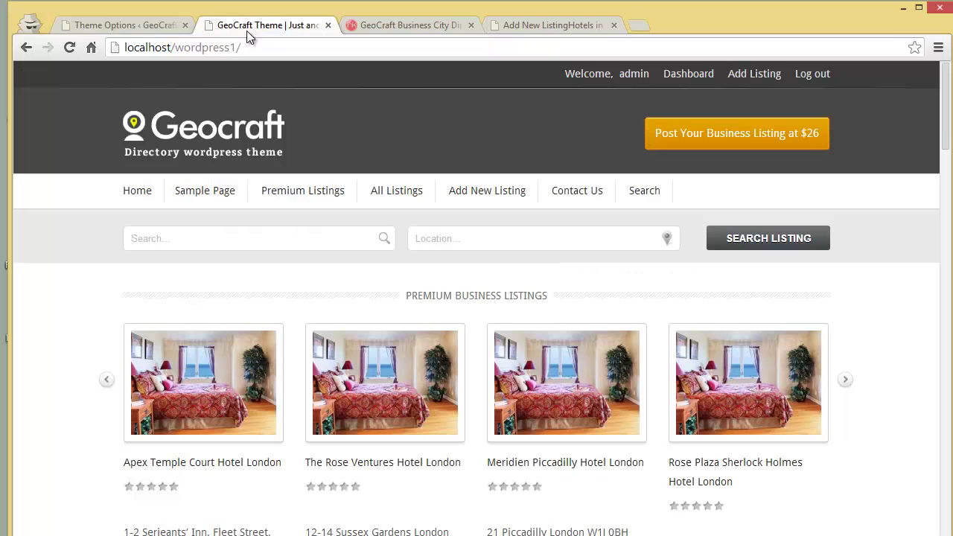
pyautogui.click(69, 47)
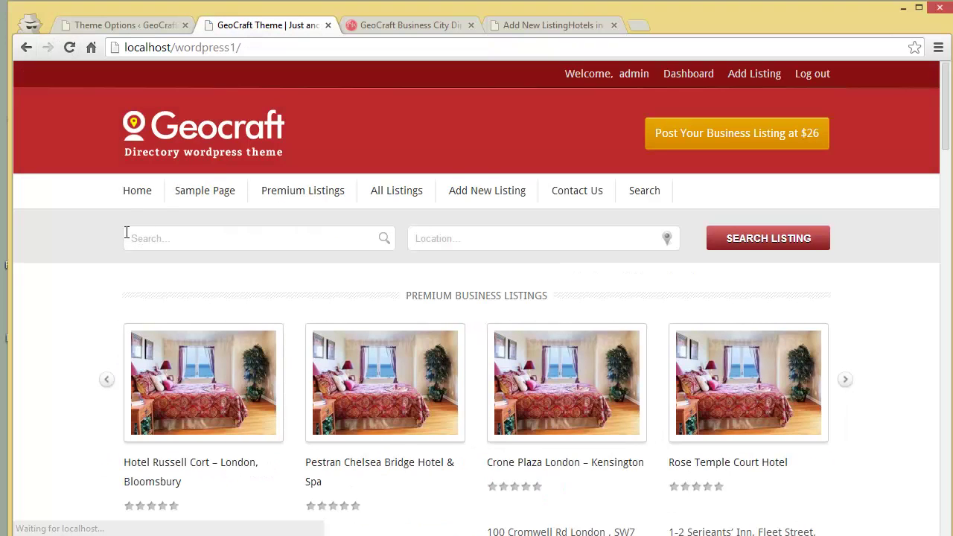
pyautogui.click(92, 27)
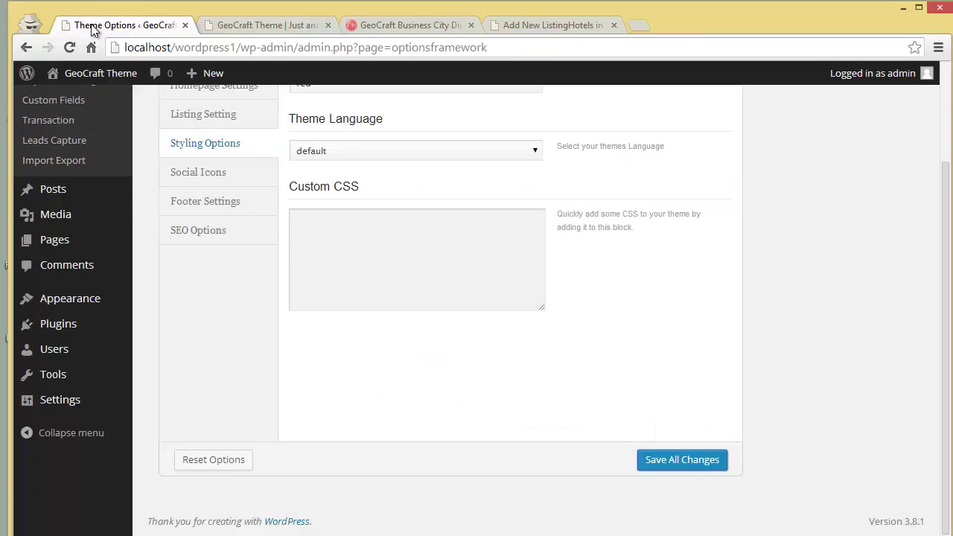
# Leave Theme Language at default and view the red-themed front page
pyautogui.scroll(1, 372, 224)
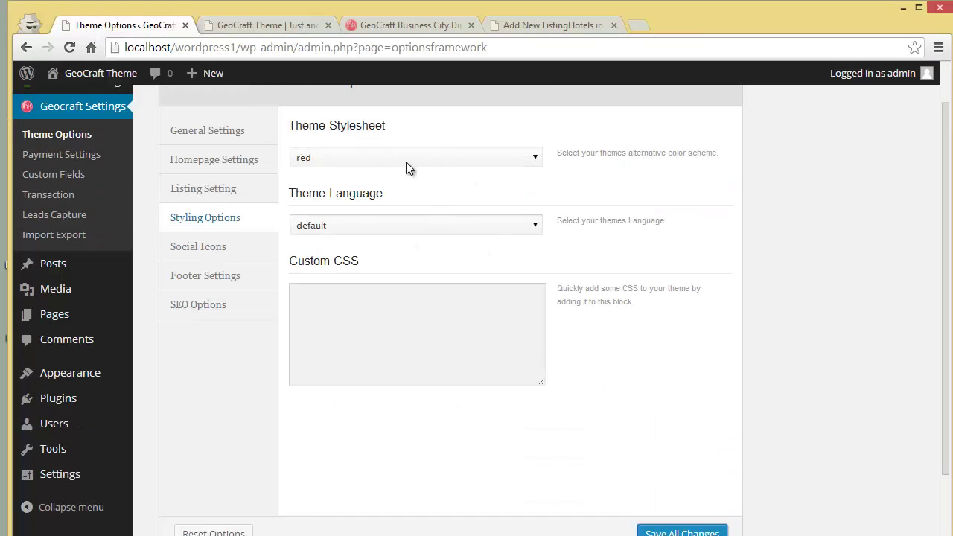
pyautogui.moveTo(290, 192); pyautogui.dragTo(420, 226)
pyautogui.click(421, 225)
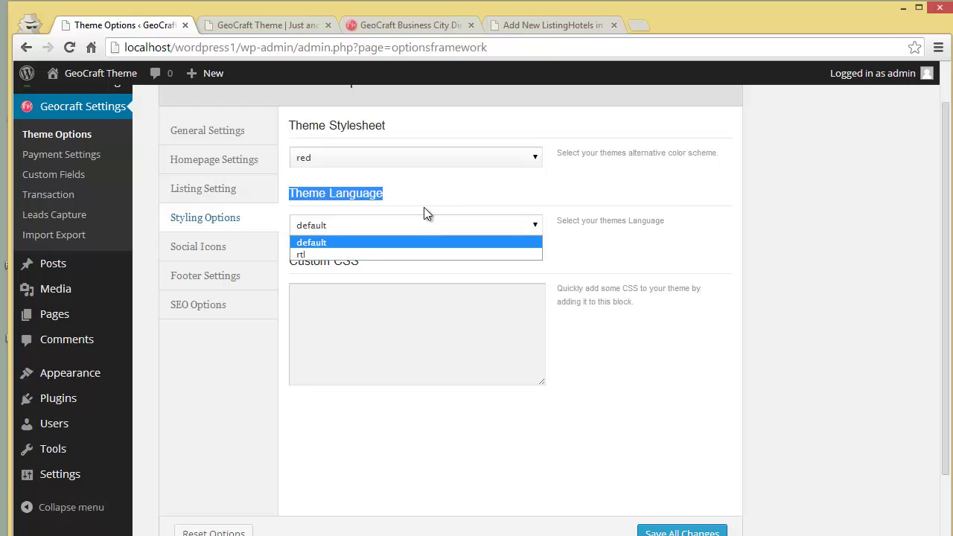
pyautogui.click(426, 201)
pyautogui.click(427, 198)
pyautogui.click(245, 23)
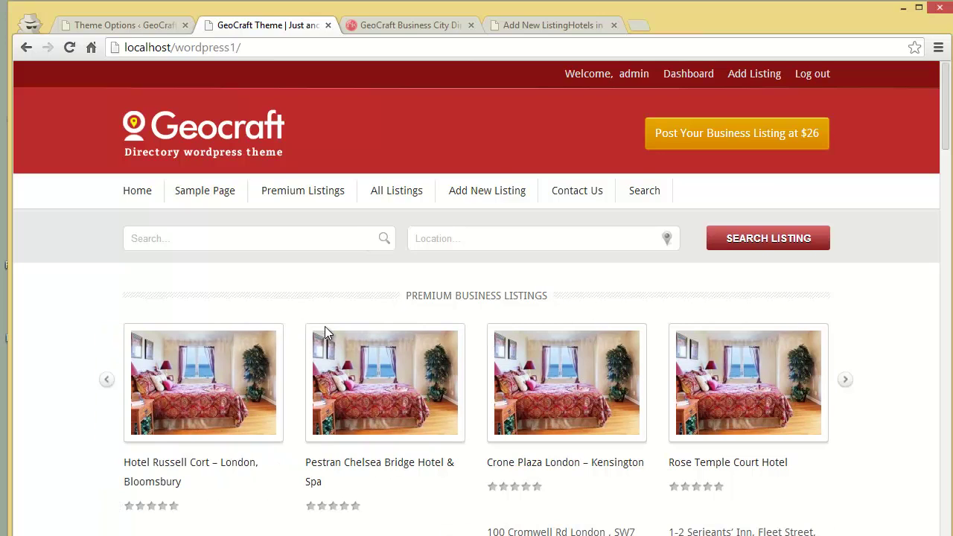
pyautogui.click(91, 27)
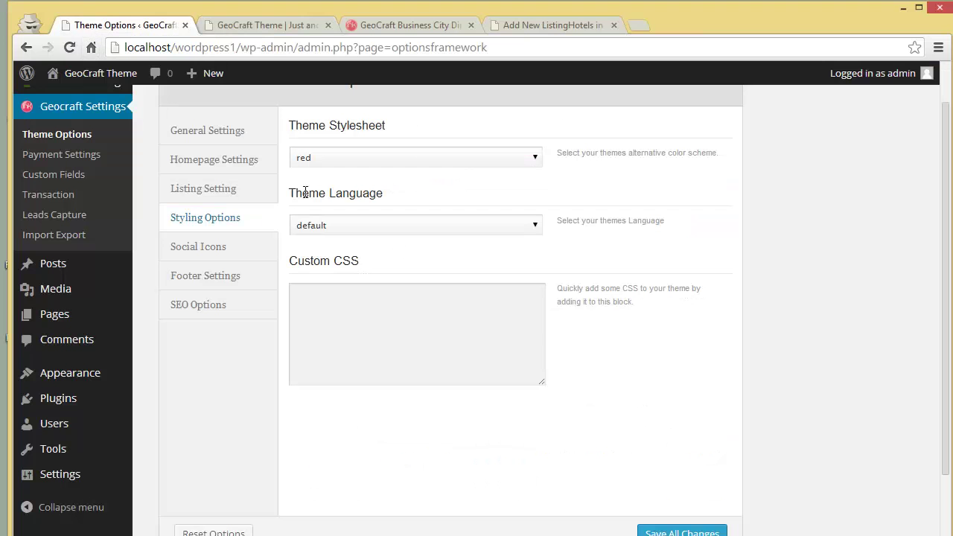
# Keep Theme Language at default, click into Custom CSS, and open the Social Icons settings
pyautogui.click(332, 228)
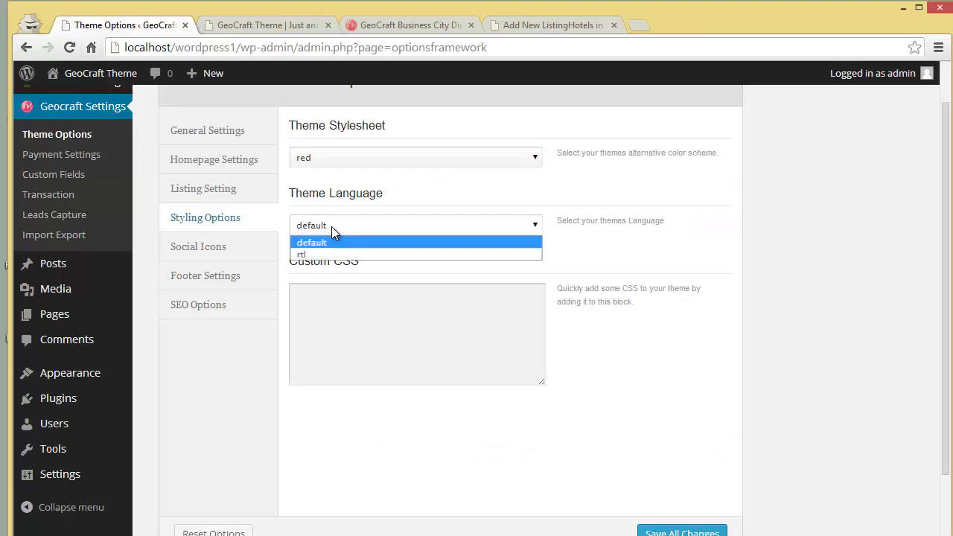
pyautogui.click(327, 266)
pyautogui.click(327, 313)
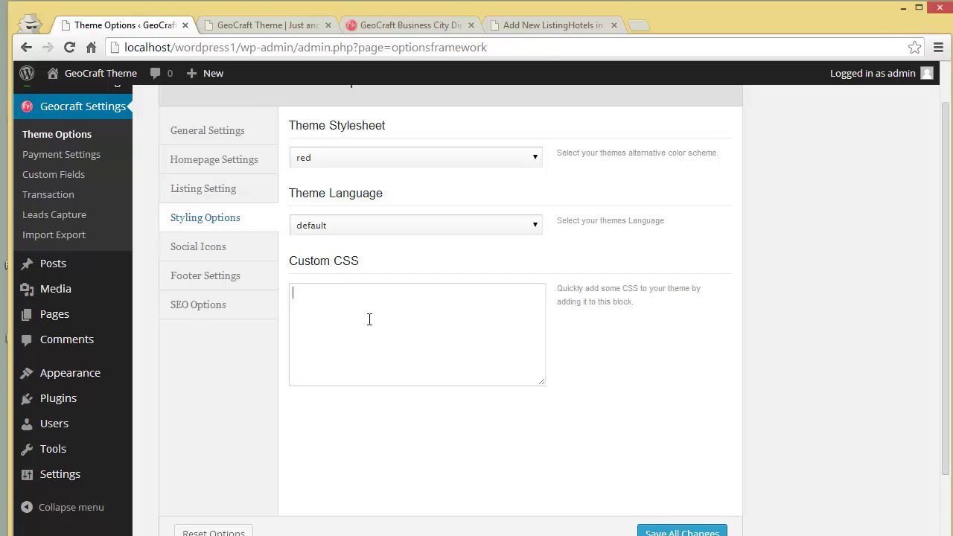
pyautogui.click(214, 255)
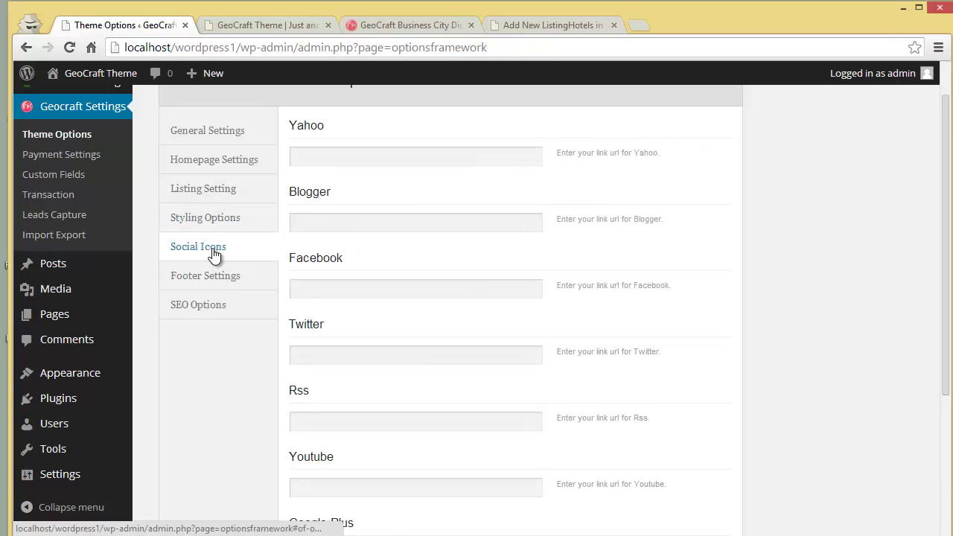
# Enter # as the Yahoo, Blogger, Facebook and Twitter links and save all changes
pyautogui.click(242, 26)
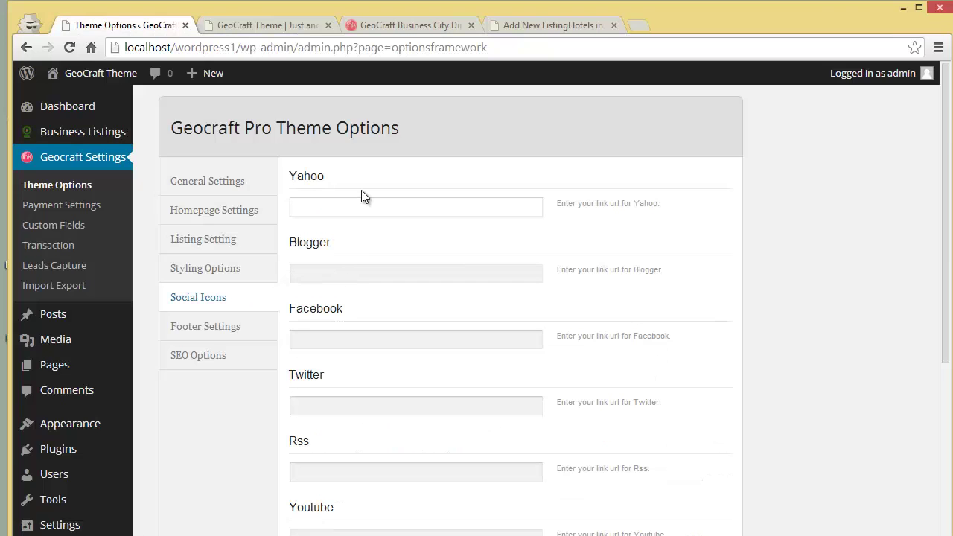
pyautogui.write('#')
pyautogui.click(330, 277)
pyautogui.write('#')
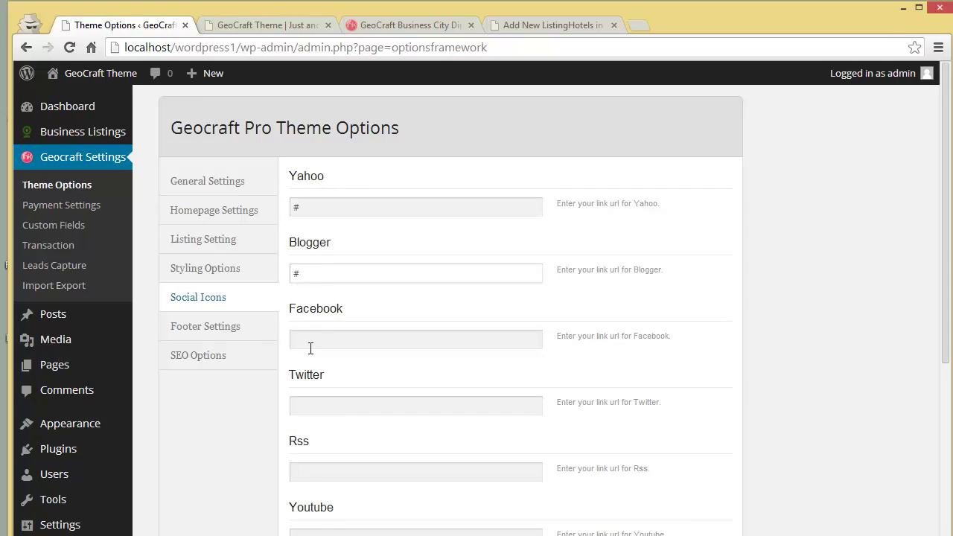
pyautogui.click(317, 341)
pyautogui.write('#')
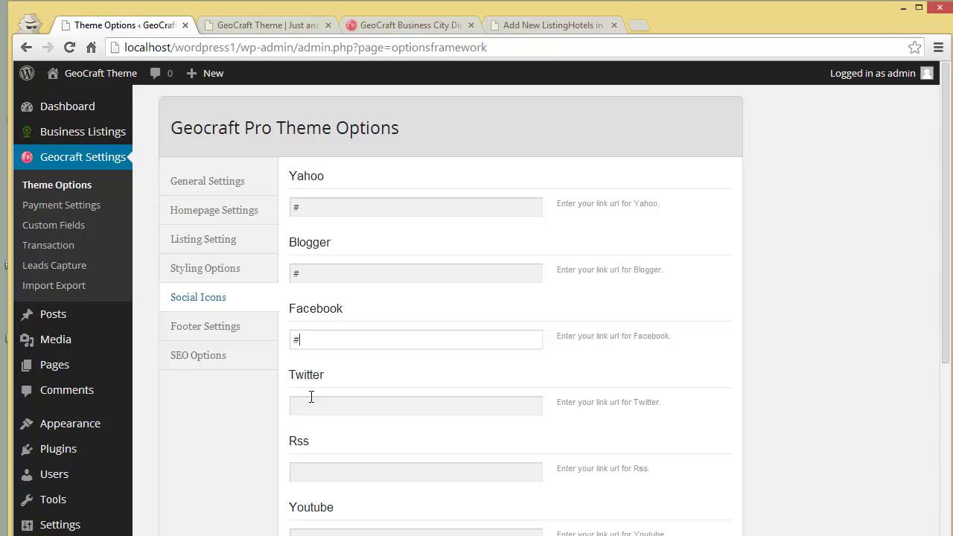
pyautogui.click(312, 400)
pyautogui.write('#')
pyautogui.scroll(-4, 522, 447)
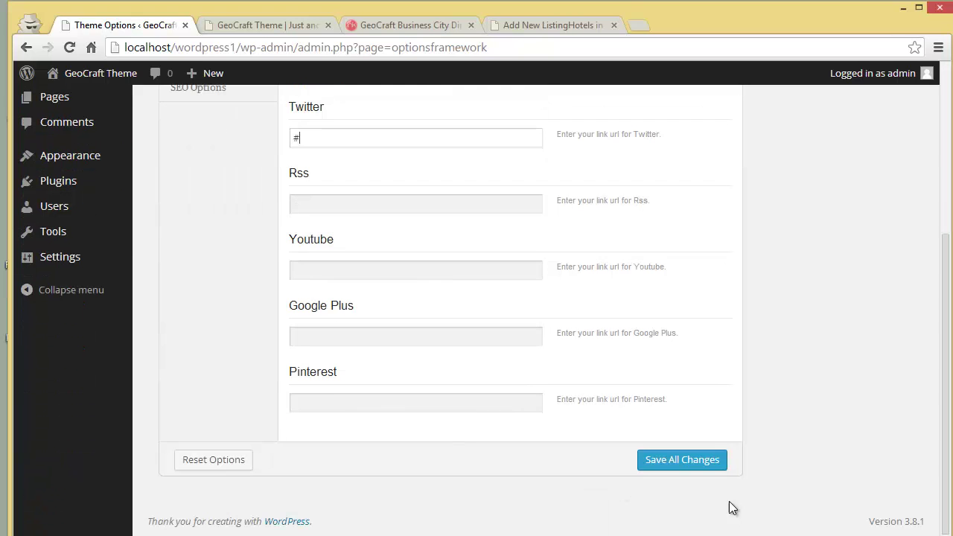
pyautogui.click(710, 466)
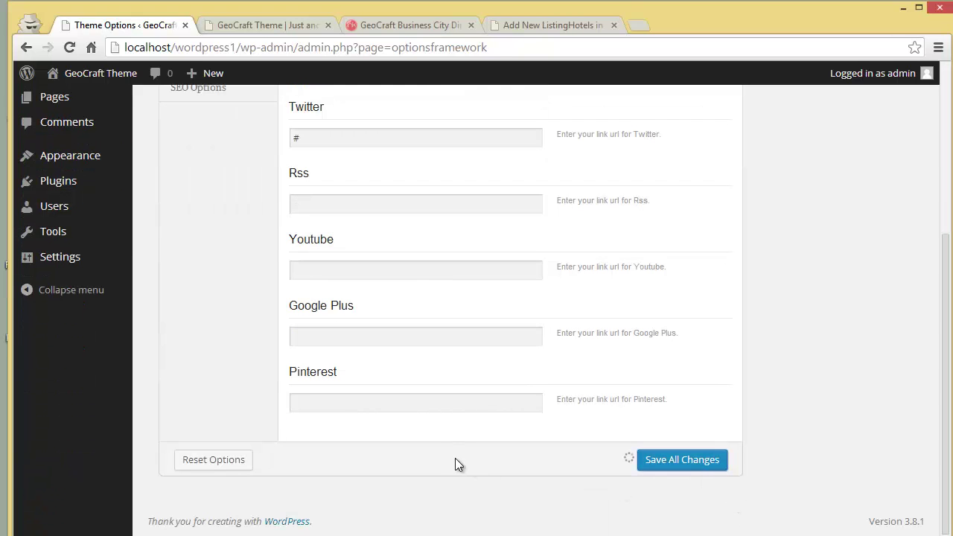
# Reload the front page to check the social icons in the footer, then return to Theme Options
pyautogui.click(290, 26)
pyautogui.scroll(-10, 227, 391)
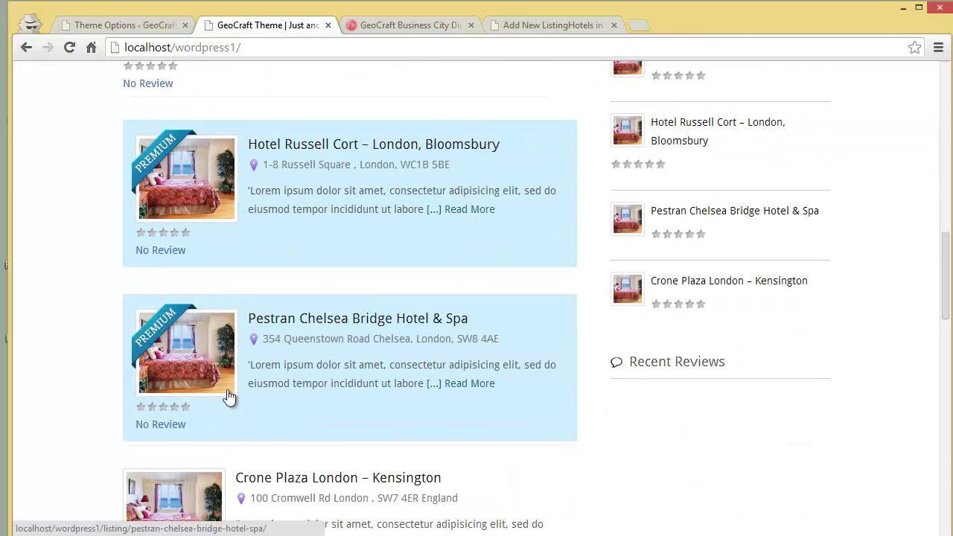
pyautogui.click(69, 47)
pyautogui.scroll(-10, 130, 293)
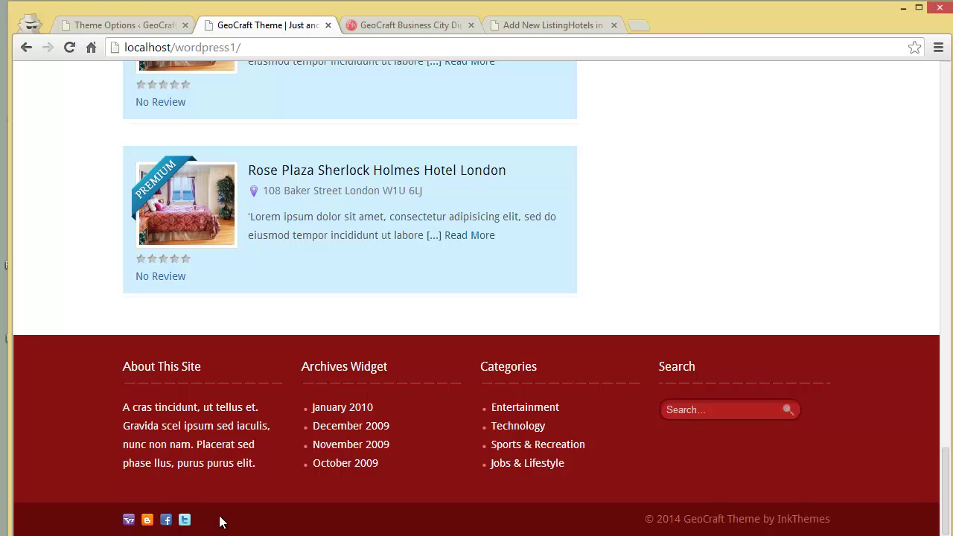
pyautogui.click(154, 24)
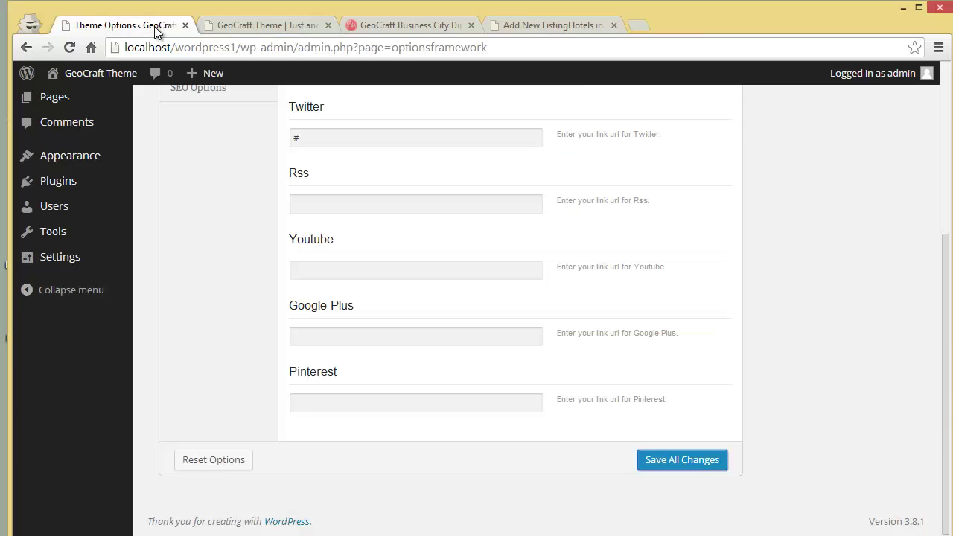
pyautogui.click(233, 28)
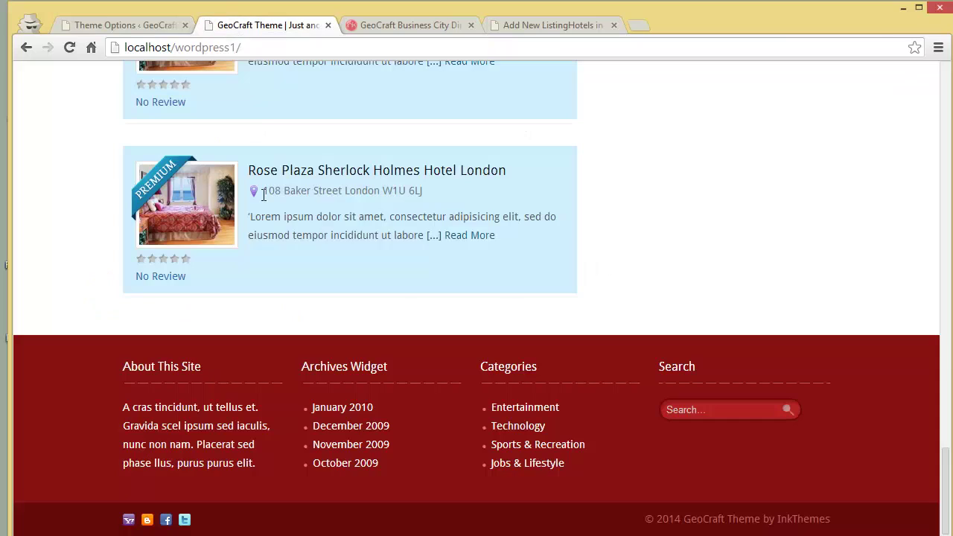
pyautogui.click(151, 25)
# Open Footer Settings and compare with the current InkThemes footer credit on the live site
pyautogui.click(239, 334)
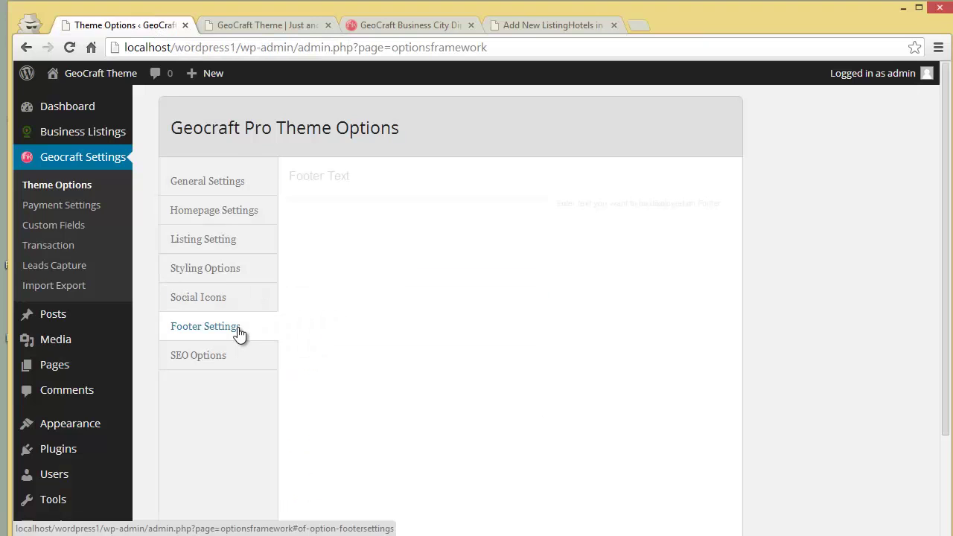
pyautogui.click(355, 206)
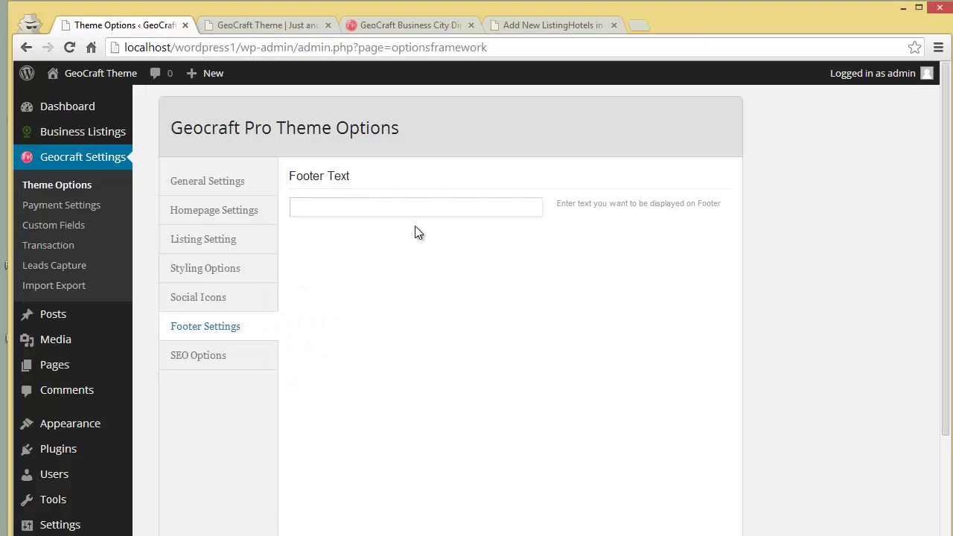
pyautogui.click(313, 26)
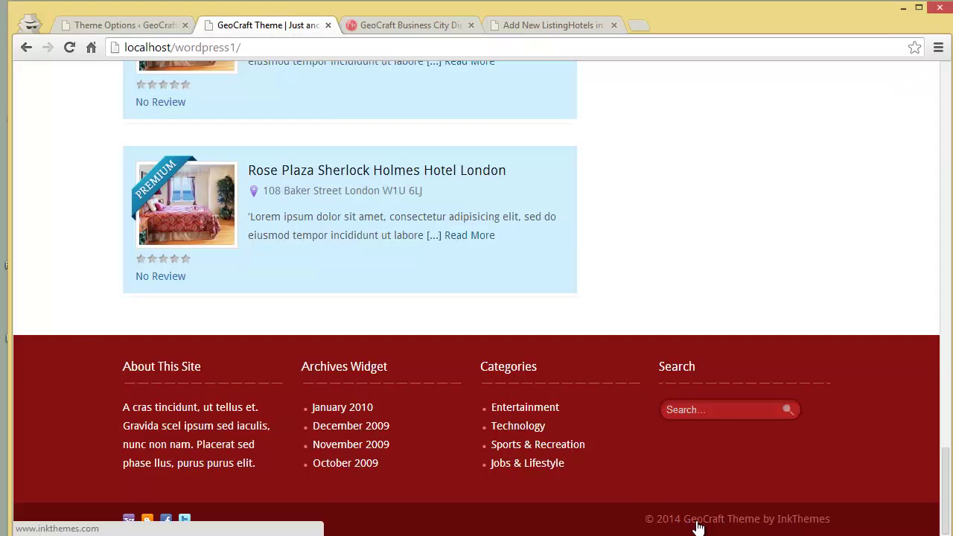
pyautogui.click(166, 30)
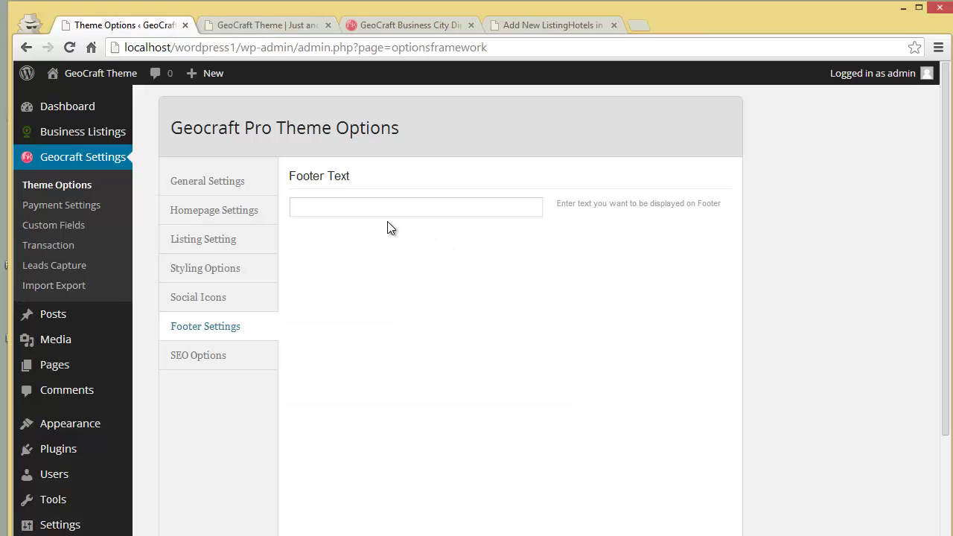
# Enter 'This is my site' as the Footer Text and save all changes
pyautogui.write('This is my site')
pyautogui.scroll(-2, 543, 387)
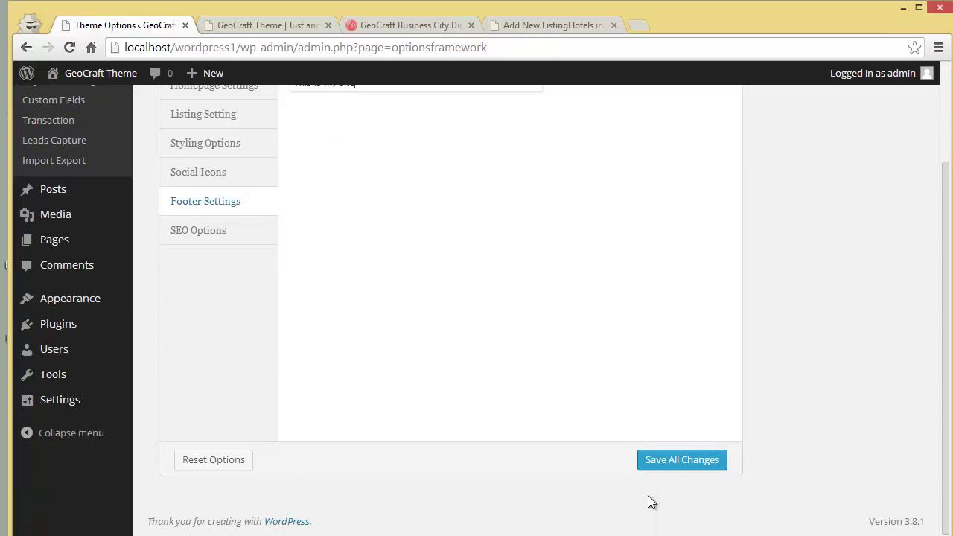
pyautogui.click(670, 460)
# Reload the front page and highlight the new 'This is my site' footer credit
pyautogui.click(228, 24)
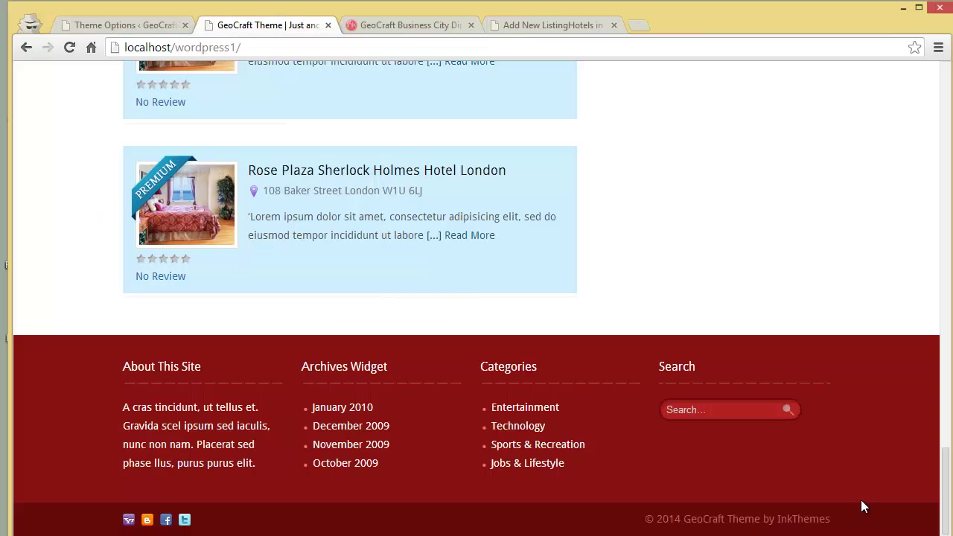
pyautogui.click(72, 48)
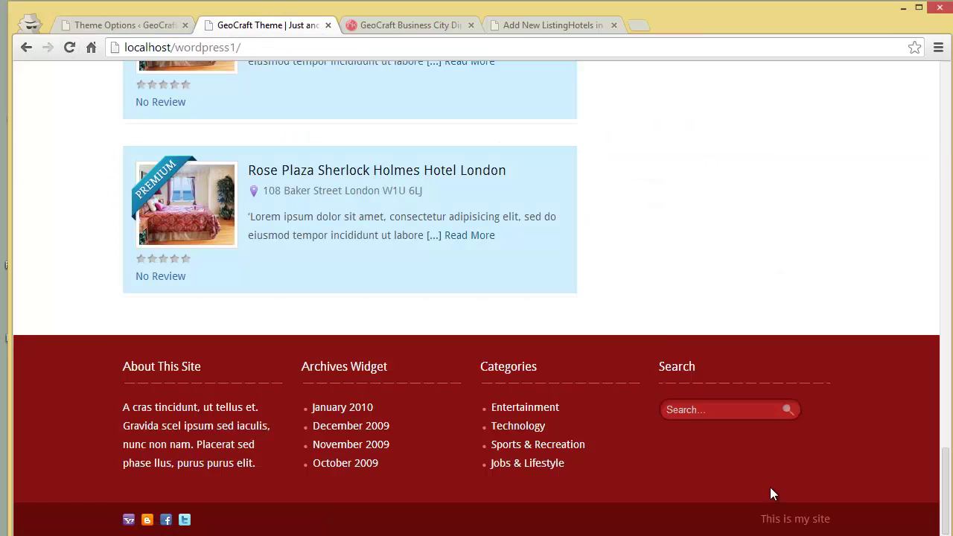
pyautogui.moveTo(761, 518); pyautogui.dragTo(831, 519)
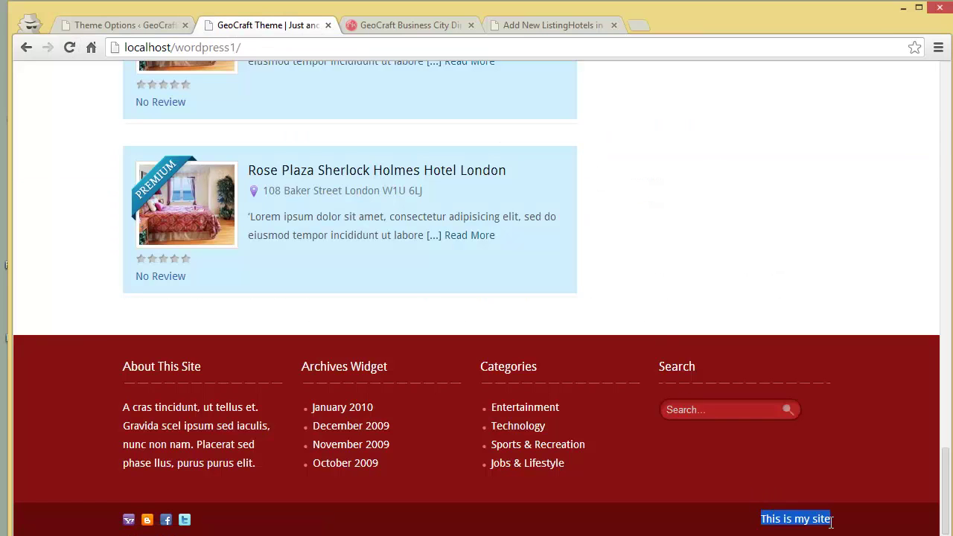
pyautogui.click(156, 28)
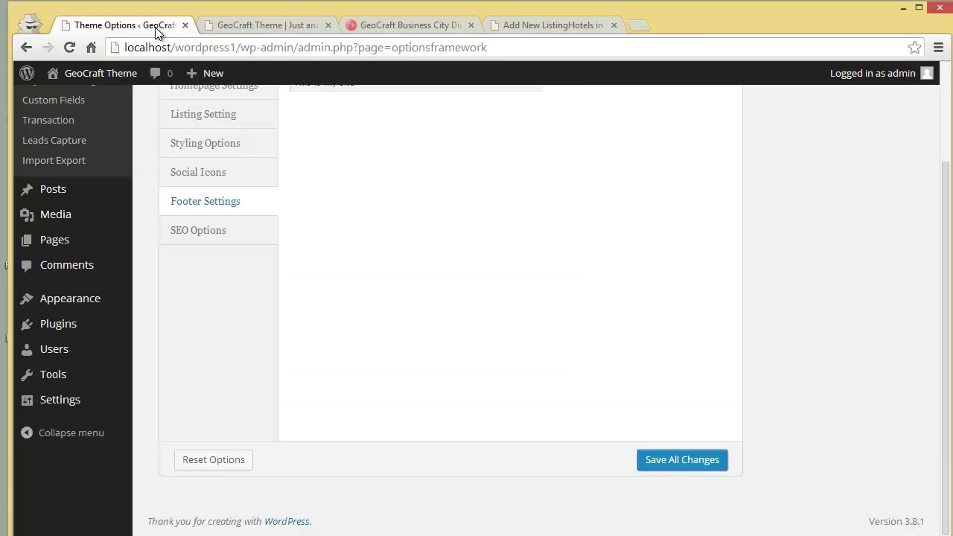
# Inspect the empty Meta Keywords, Meta Description and Meta Author Name fields, then open General Settings
pyautogui.click(261, 233)
pyautogui.scroll(2, 361, 305)
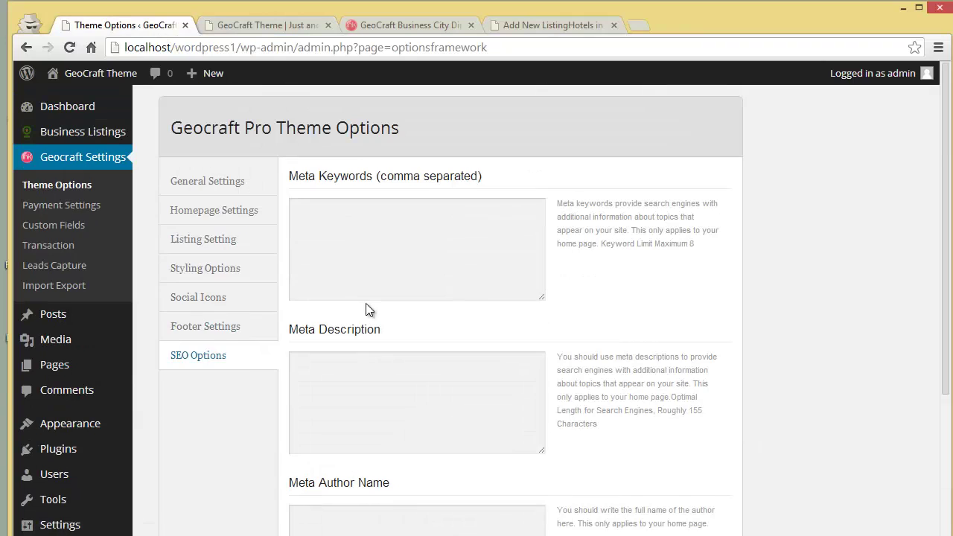
pyautogui.click(423, 243)
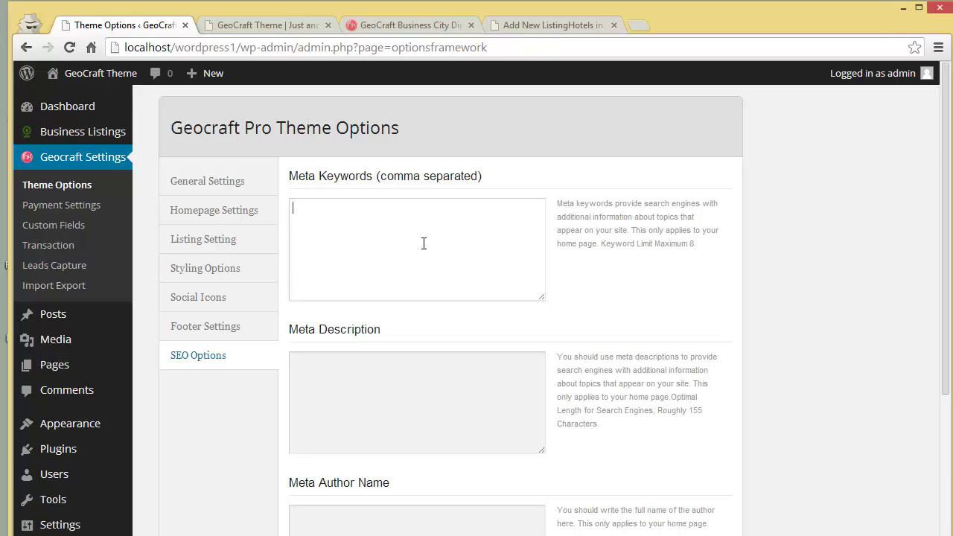
pyautogui.click(405, 389)
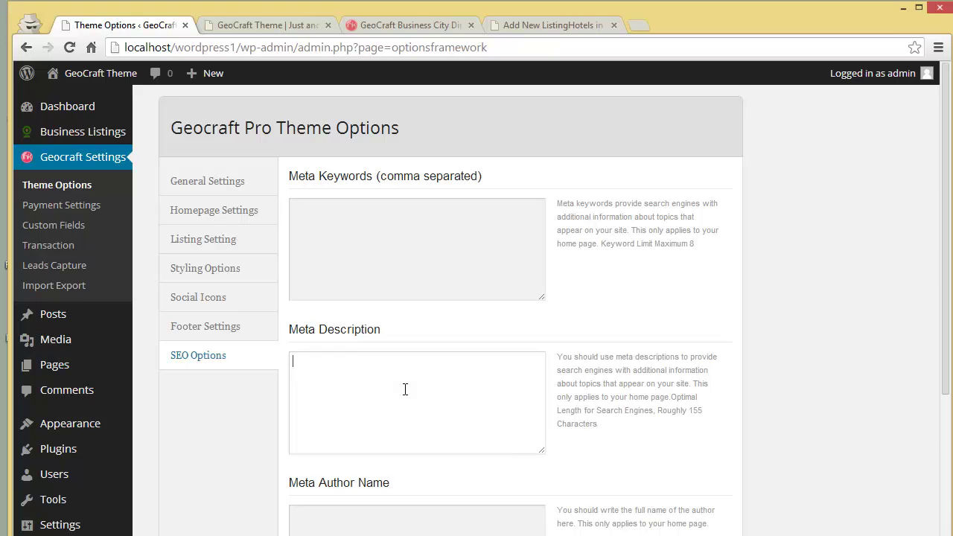
pyautogui.scroll(-2, 405, 390)
pyautogui.click(405, 389)
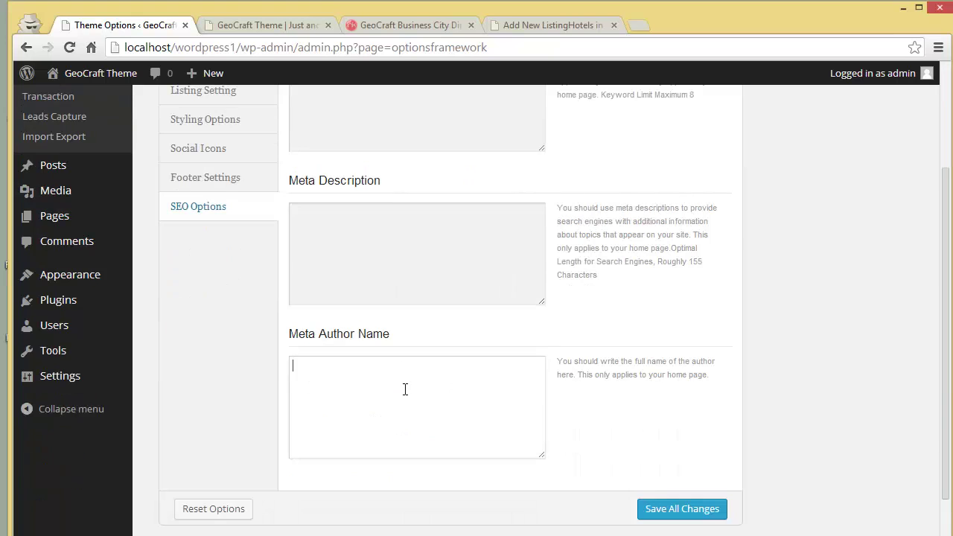
pyautogui.scroll(2, 405, 389)
pyautogui.click(239, 192)
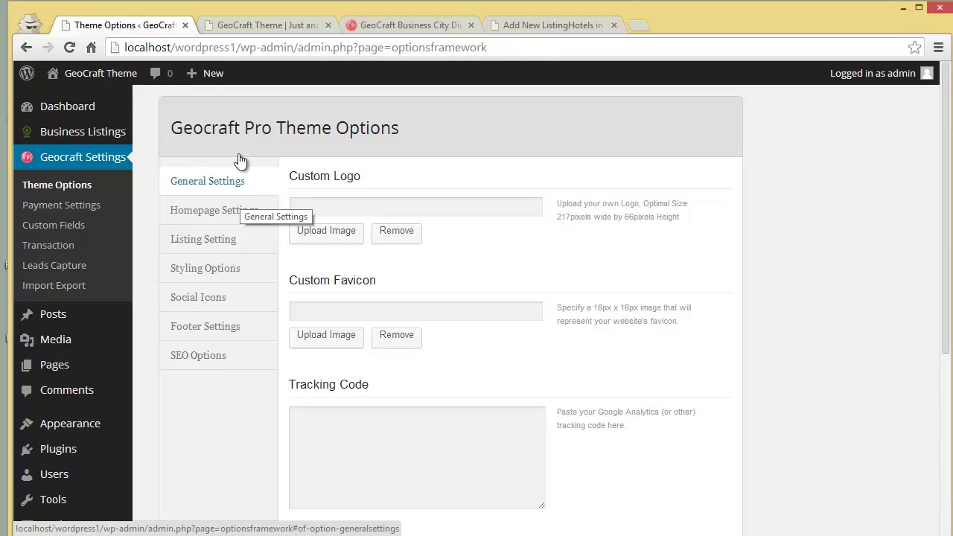
pyautogui.click(227, 30)
pyautogui.scroll(4, 363, 387)
pyautogui.scroll(15, 360, 382)
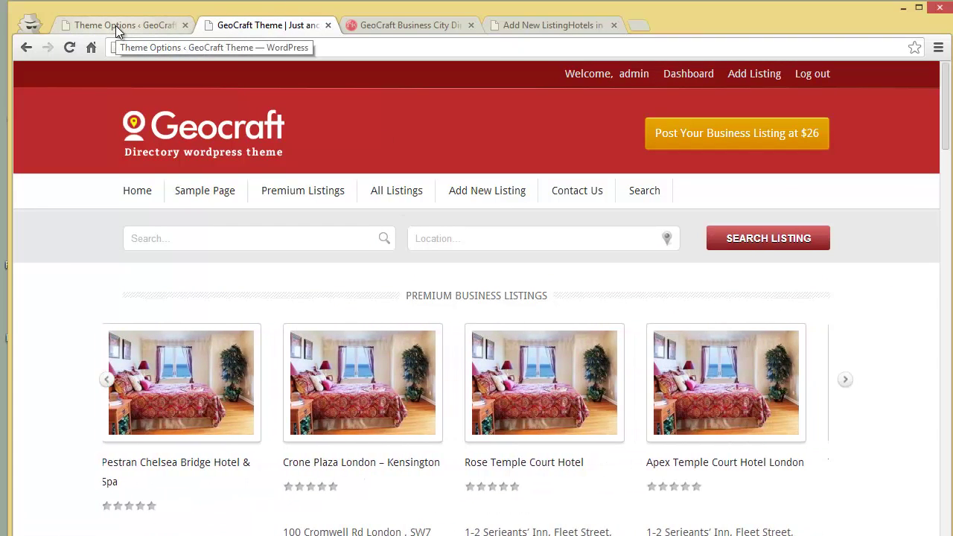
pyautogui.click(115, 26)
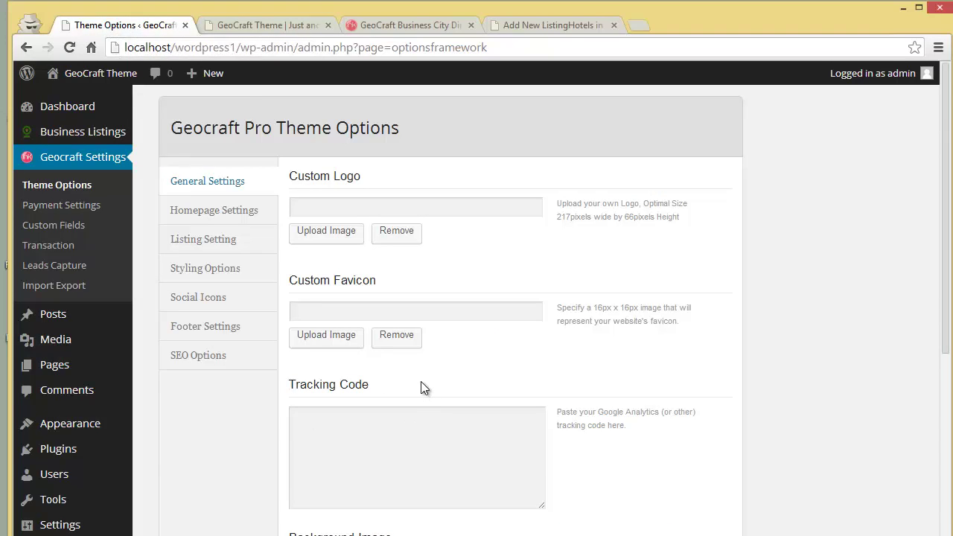